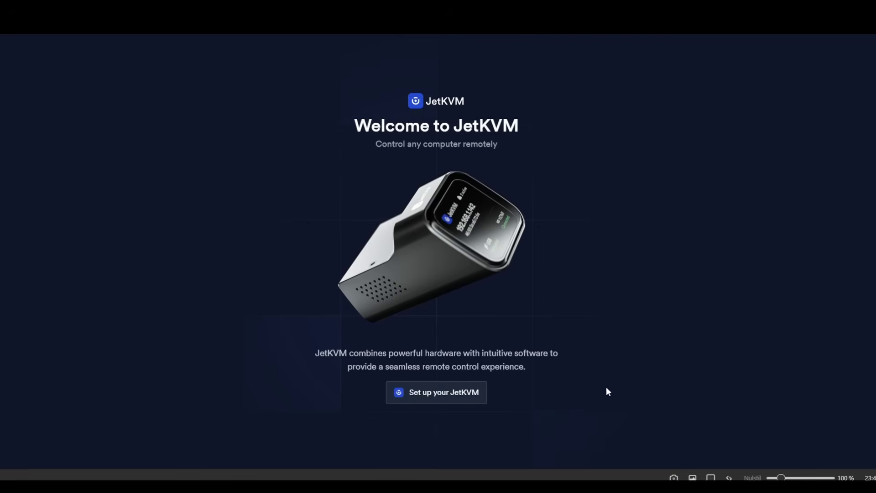
# Start the JetKVM setup and choose No Password as the local authentication method.
pyautogui.click(435, 395)
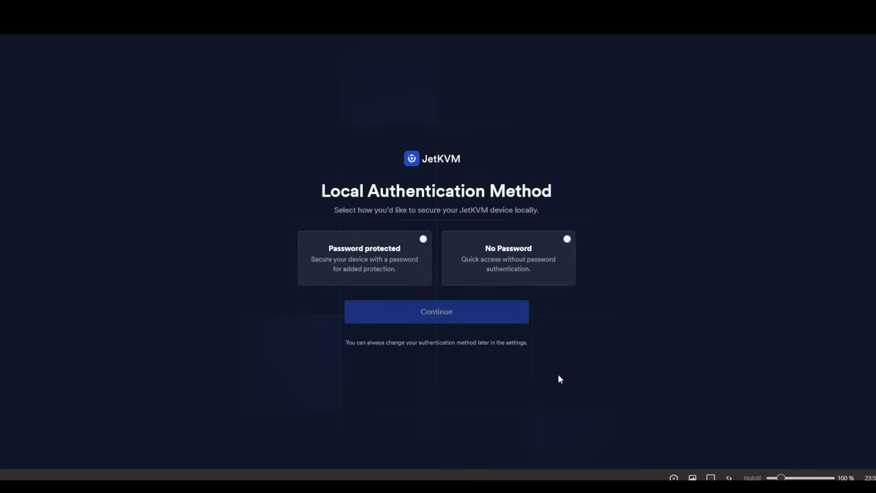
pyautogui.click(507, 259)
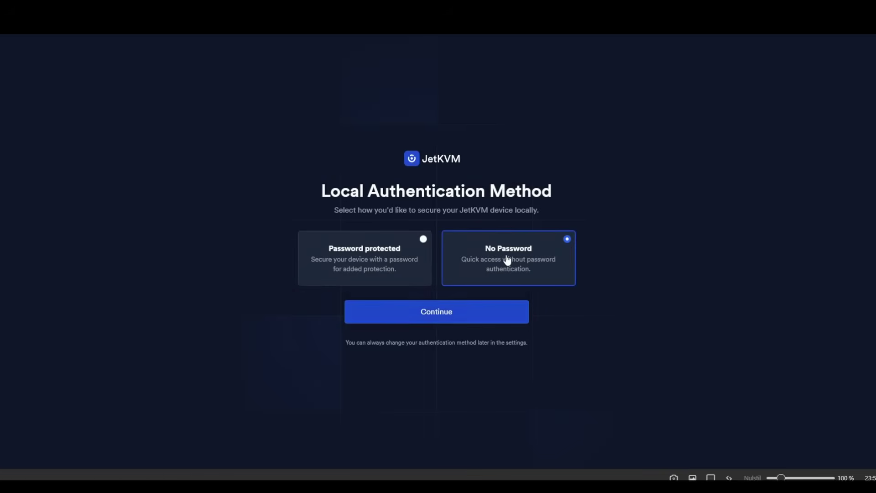
pyautogui.click(434, 313)
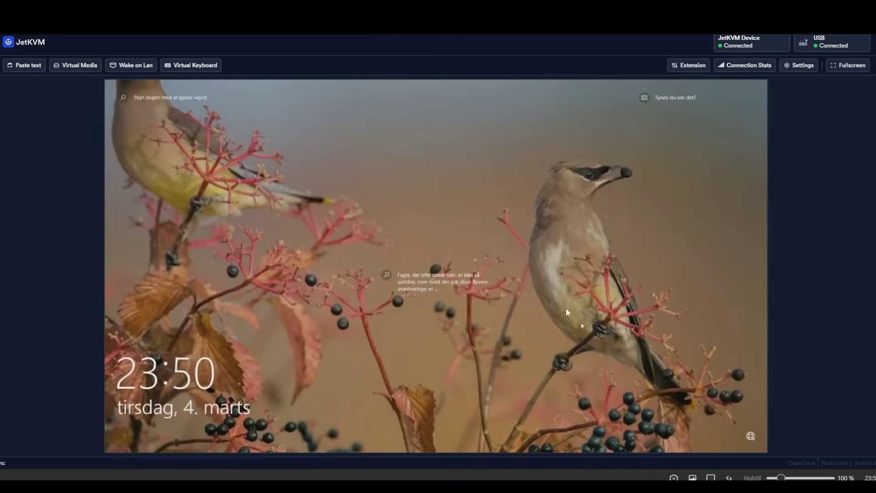
# Sign in to the remote Windows computer from its lock screen and open File Explorer.
pyautogui.click(528, 256)
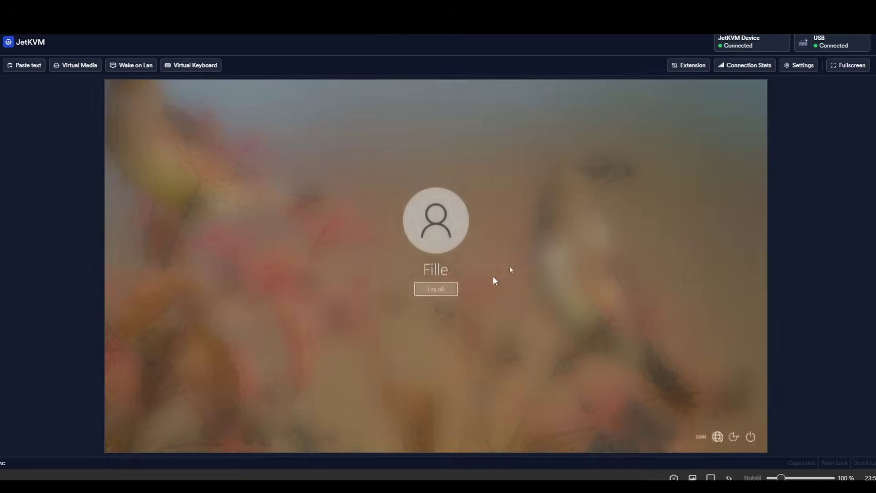
pyautogui.click(428, 289)
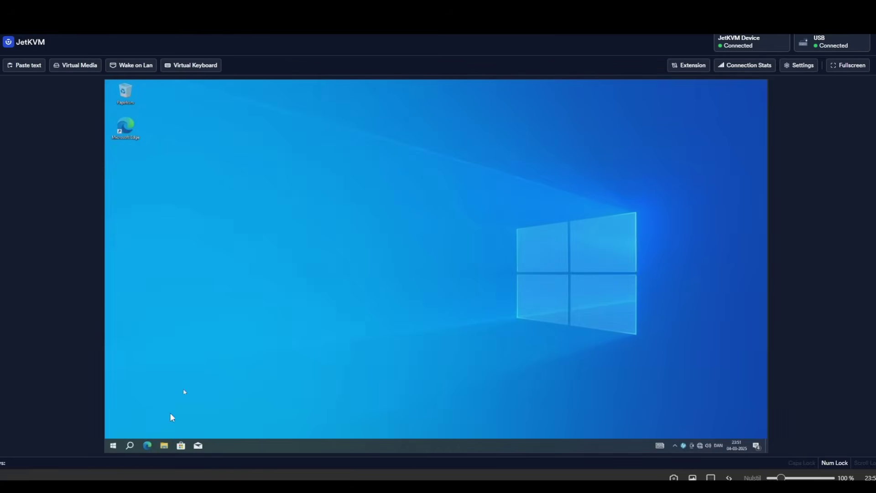
pyautogui.click(165, 446)
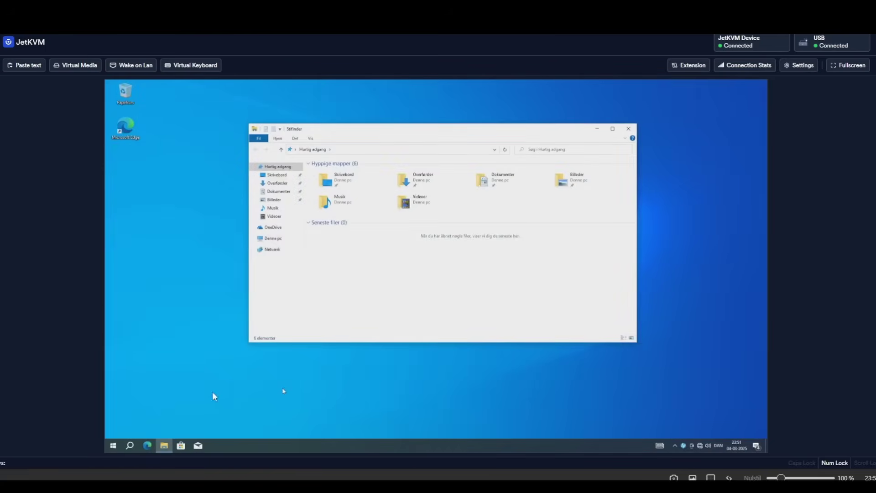
# View the remote computer's Windows Settings (Indstillinger) window, then minimize it.
pyautogui.click(114, 445)
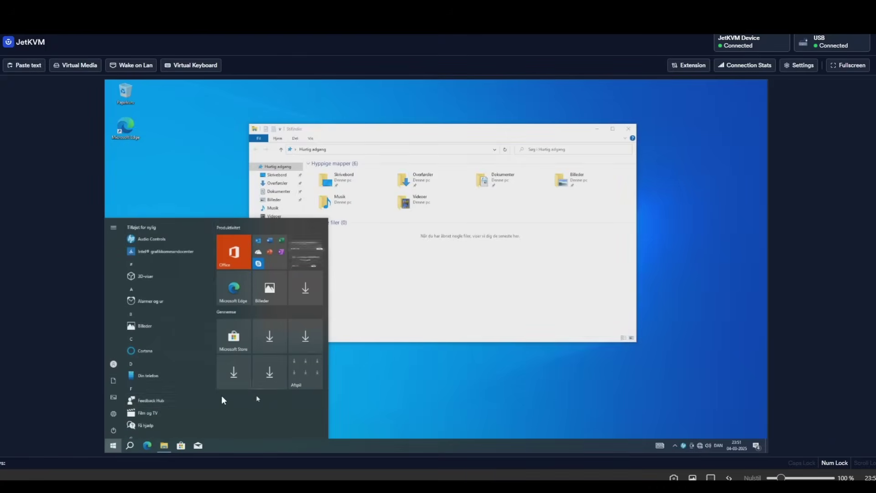
pyautogui.click(116, 415)
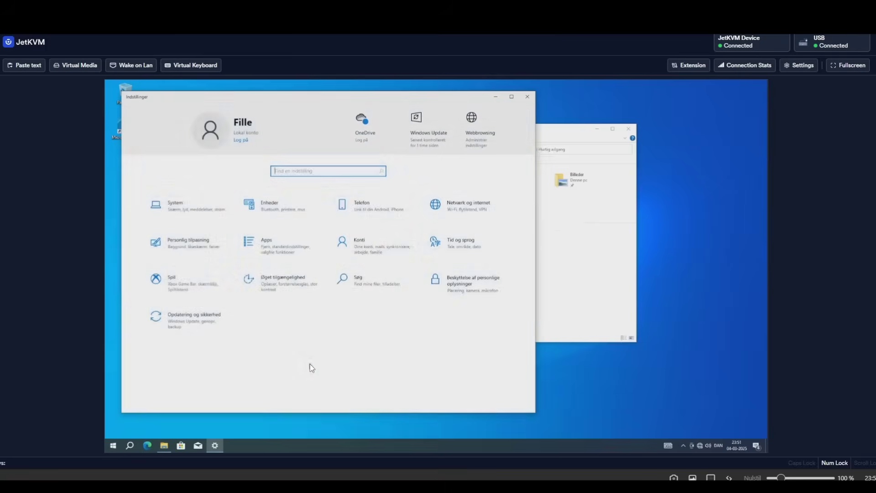
pyautogui.click(496, 96)
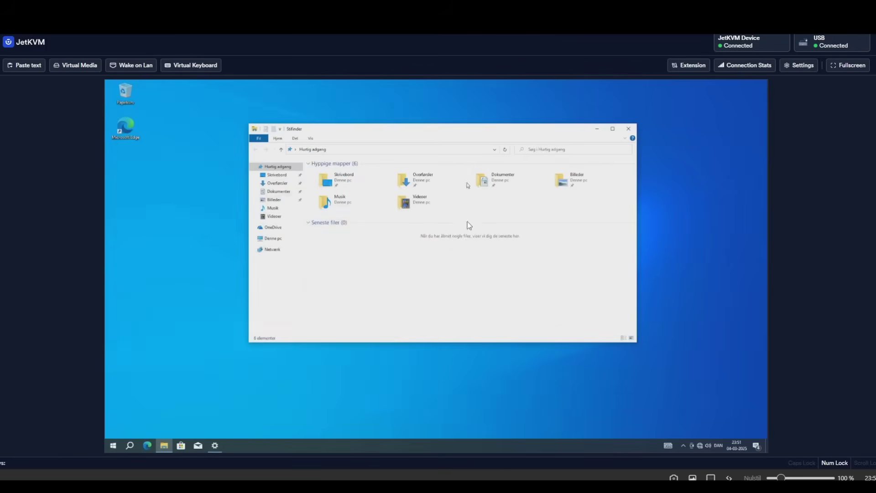
# Browse the Musik folder and Denne pc in File Explorer, then close the window.
pyautogui.doubleClick(340, 201)
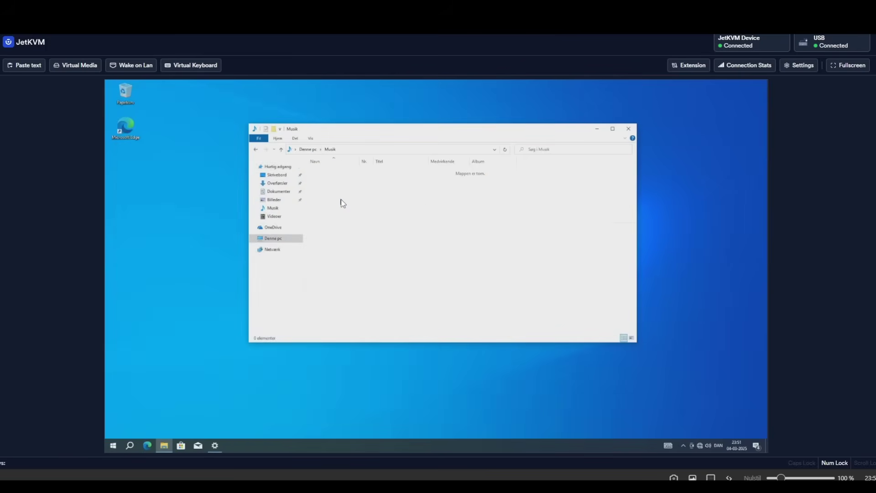
pyautogui.click(273, 240)
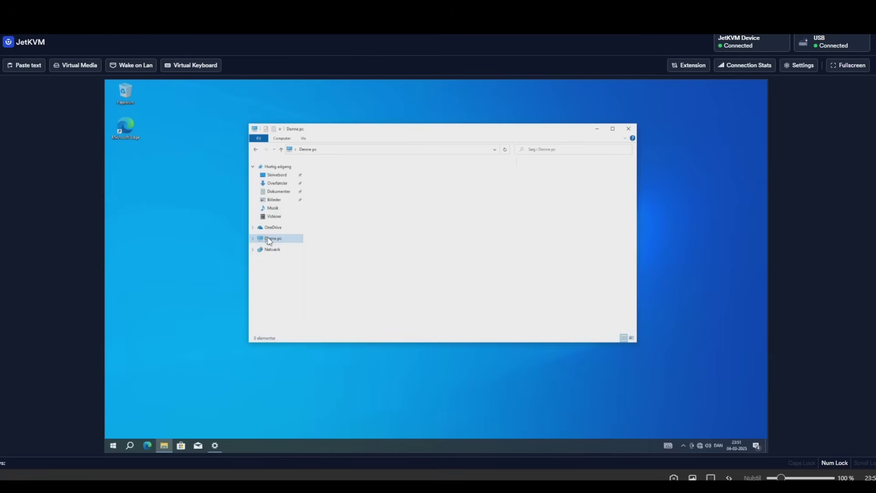
pyautogui.rightClick(356, 246)
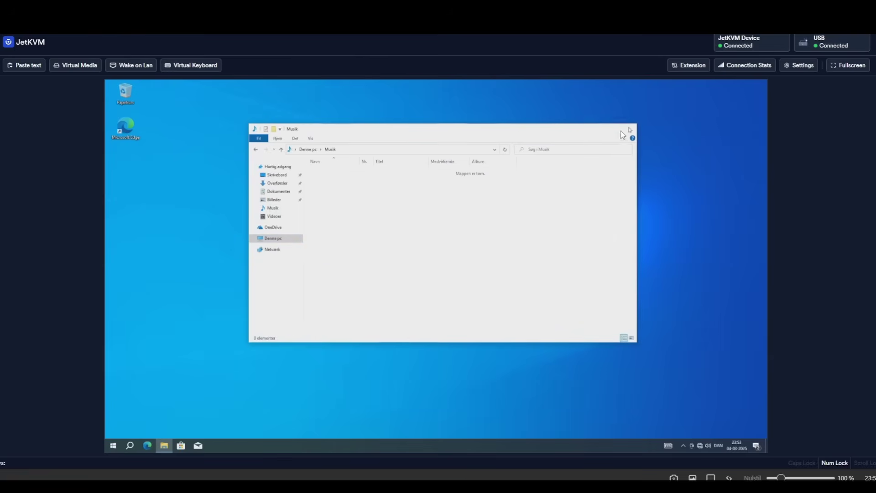
pyautogui.click(630, 129)
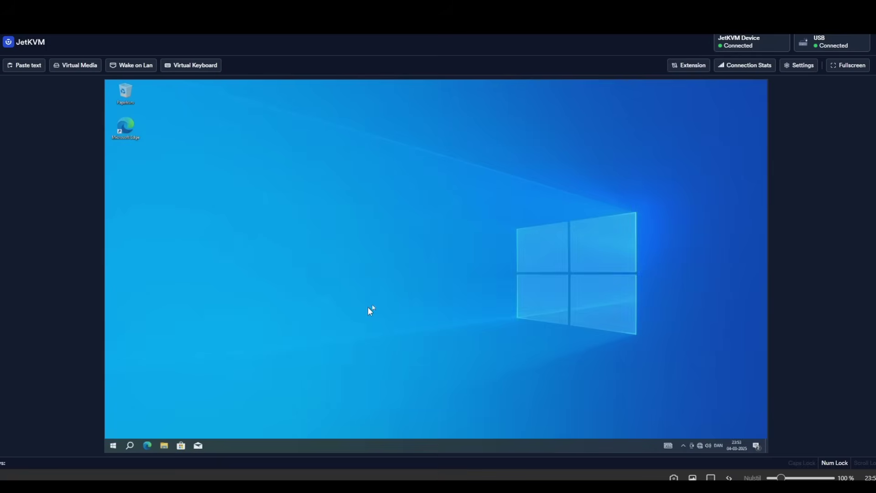
# Open the Recycle Bin (Papirkurv) and an additional File Explorer window on the remote desktop.
pyautogui.doubleClick(122, 90)
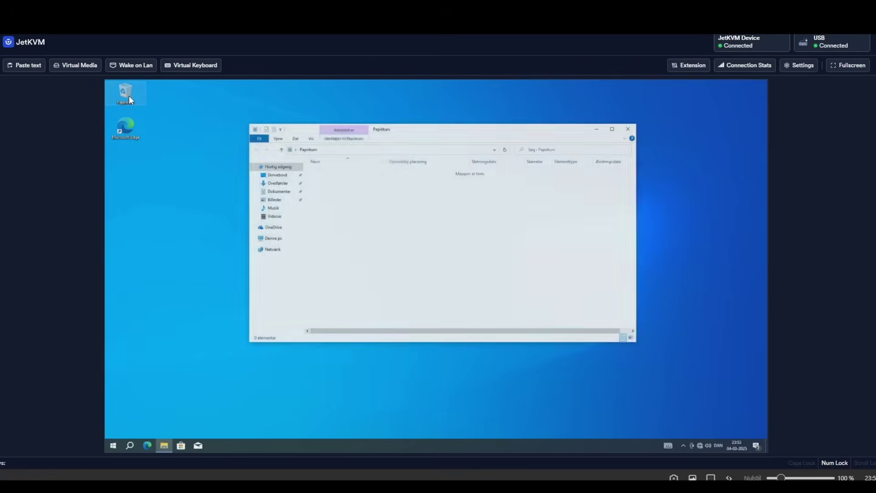
pyautogui.middleClick(162, 444)
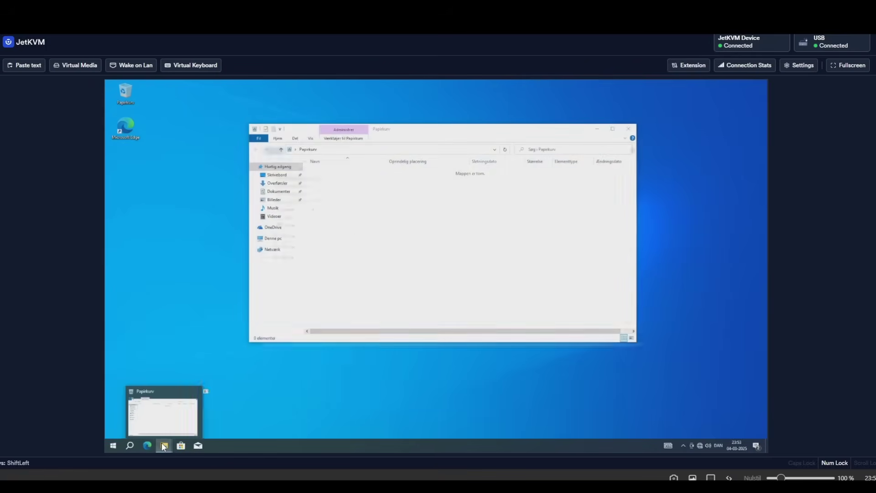
# Launch the Billeder app on the remote computer, then close it along with the File Explorer and Recycle Bin windows.
pyautogui.click(113, 449)
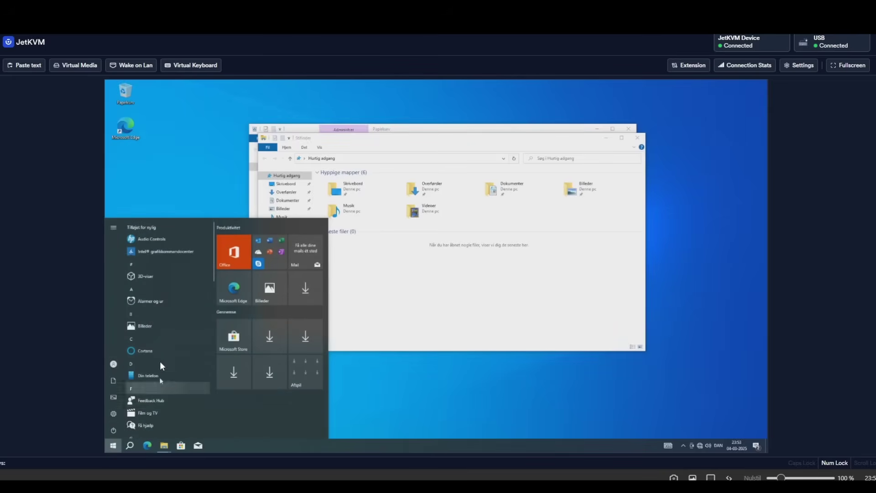
pyautogui.click(151, 325)
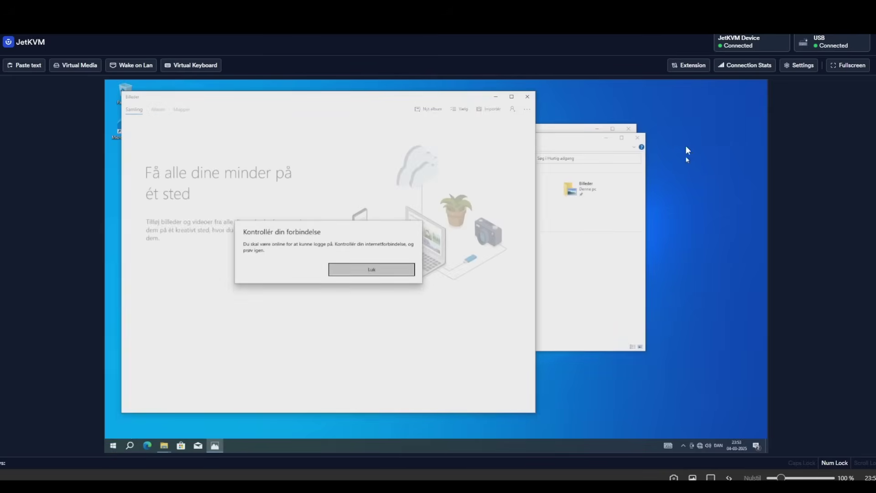
pyautogui.click(527, 96)
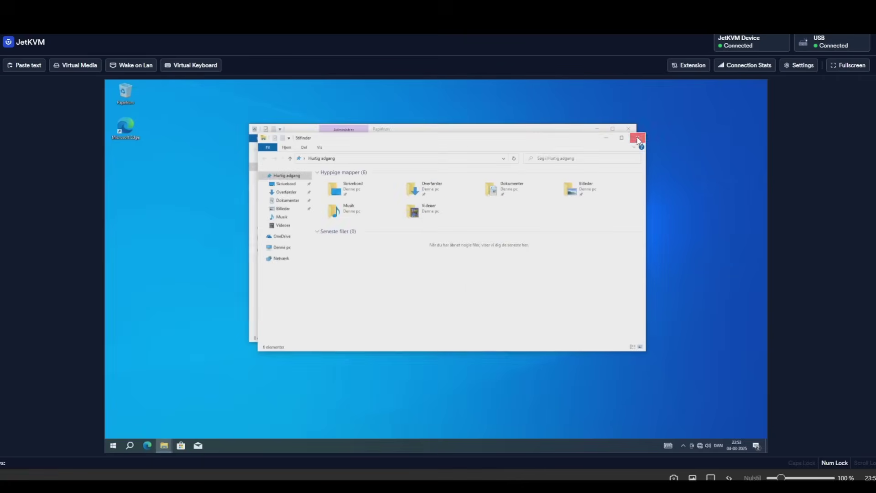
pyautogui.click(637, 138)
pyautogui.click(628, 128)
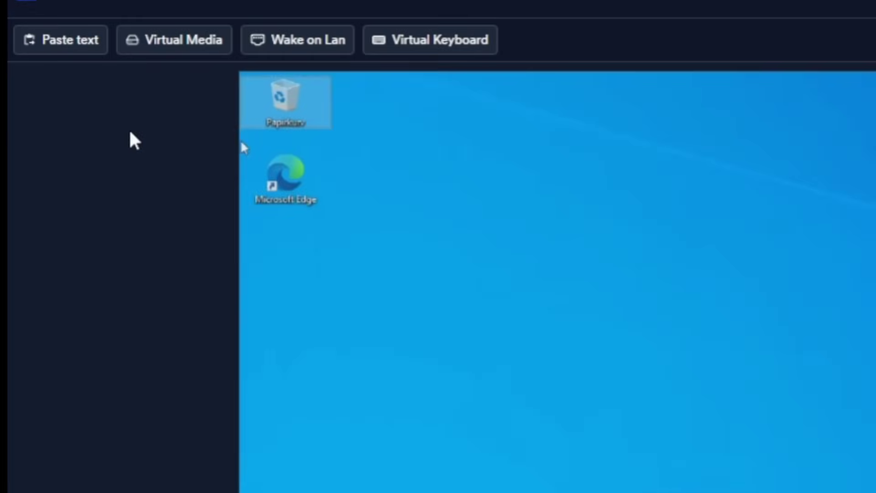
# Examine the source options for adding new virtual media, then cancel and close Virtual Media.
pyautogui.click(176, 45)
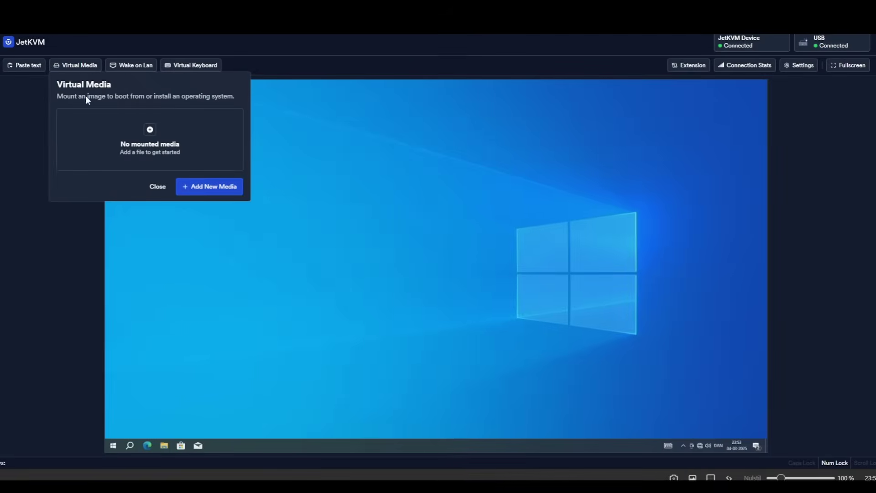
pyautogui.click(201, 189)
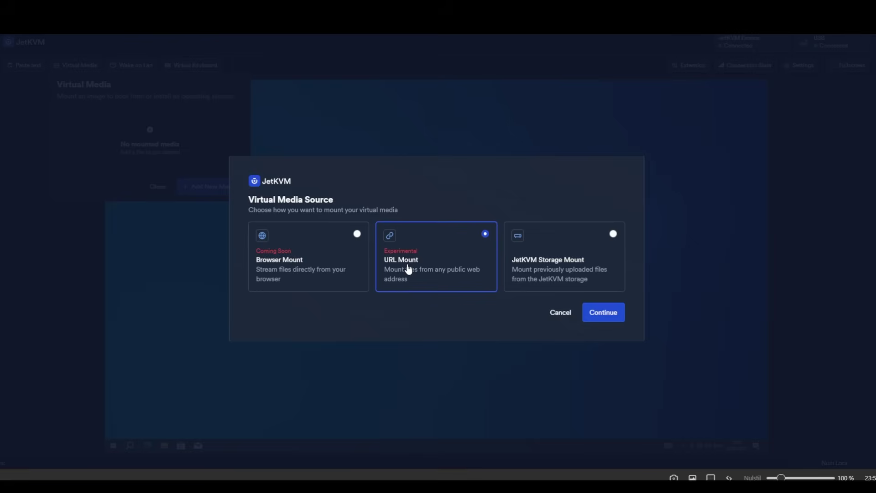
pyautogui.click(565, 311)
pyautogui.click(158, 186)
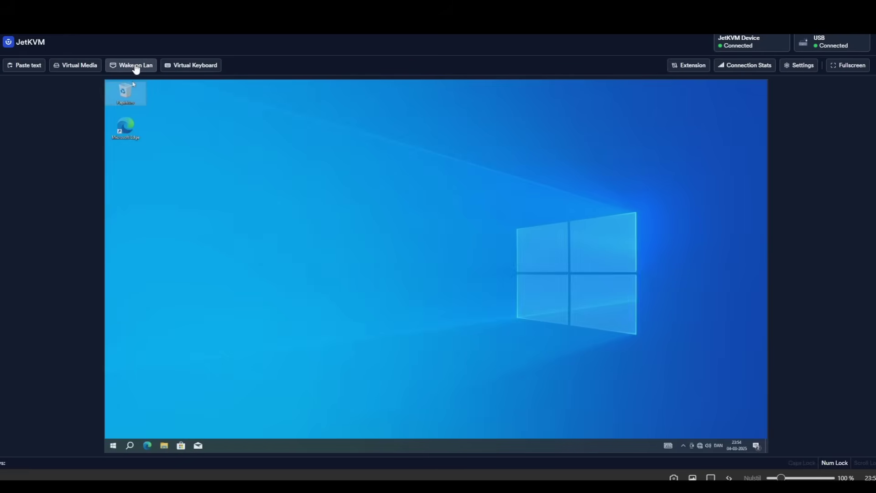
# Show the virtual keyboard below the remote screen to view its layout, then hide it.
pyautogui.click(201, 68)
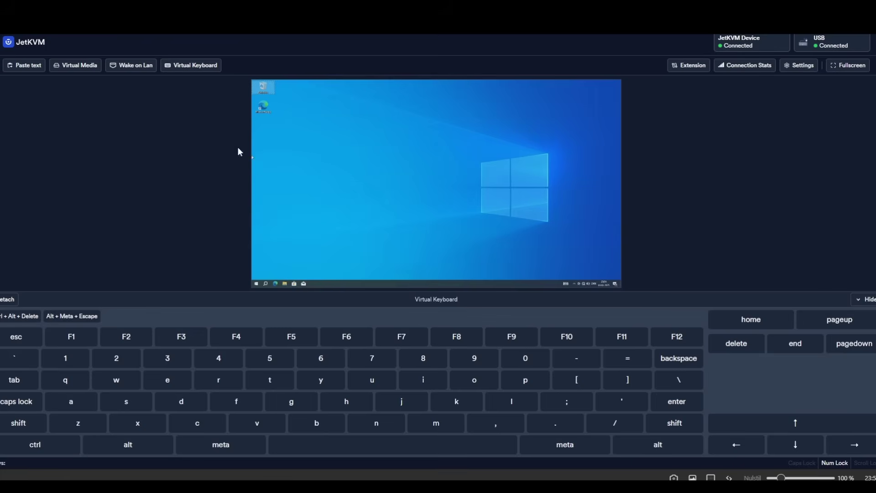
pyautogui.click(187, 68)
pyautogui.click(187, 69)
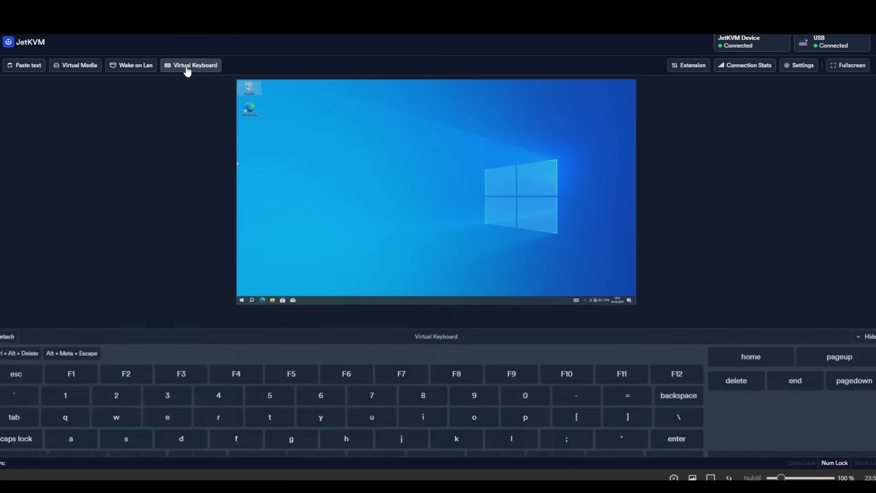
pyautogui.click(187, 68)
# Look at the Paste text function and the list of loadable extensions, dismissing each without changes.
pyautogui.click(42, 68)
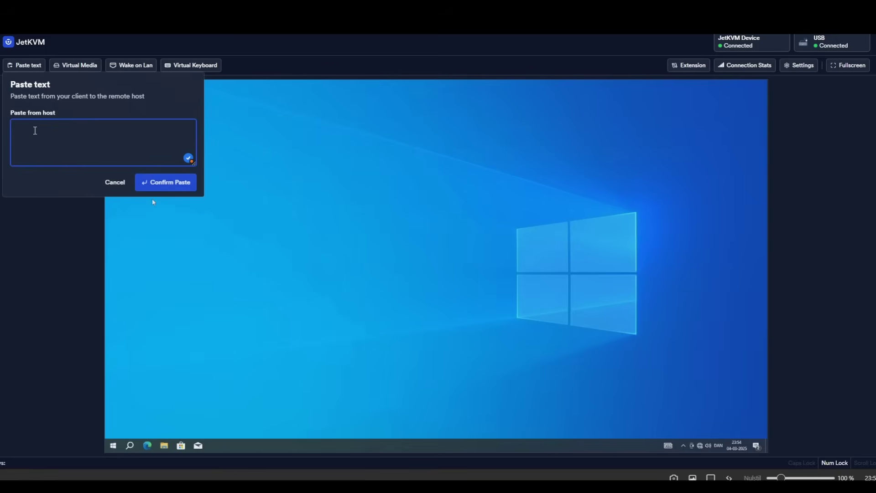
pyautogui.click(115, 183)
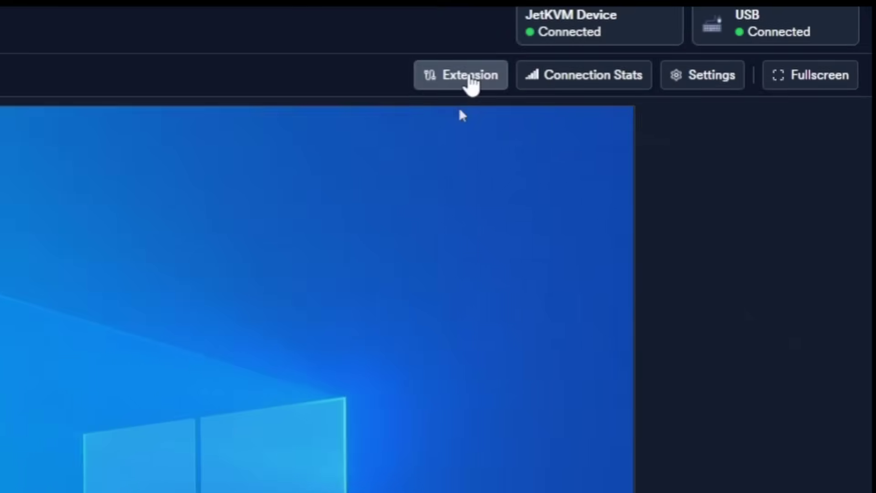
pyautogui.click(690, 66)
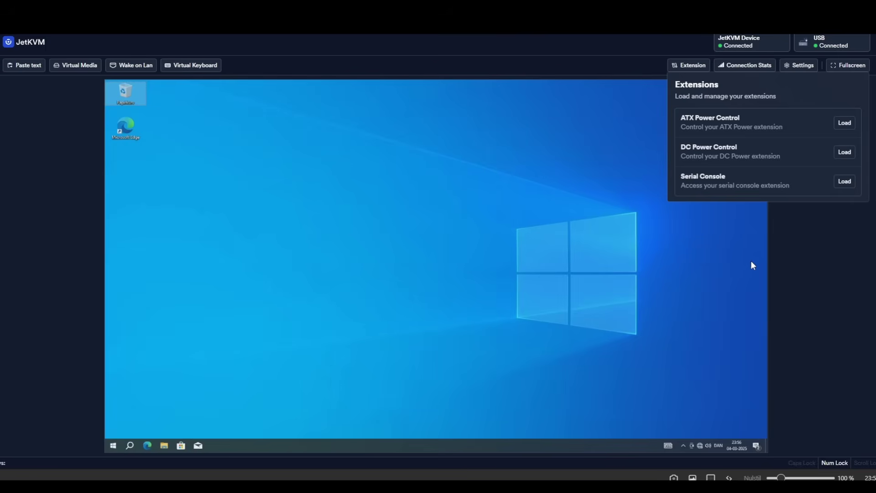
pyautogui.click(820, 234)
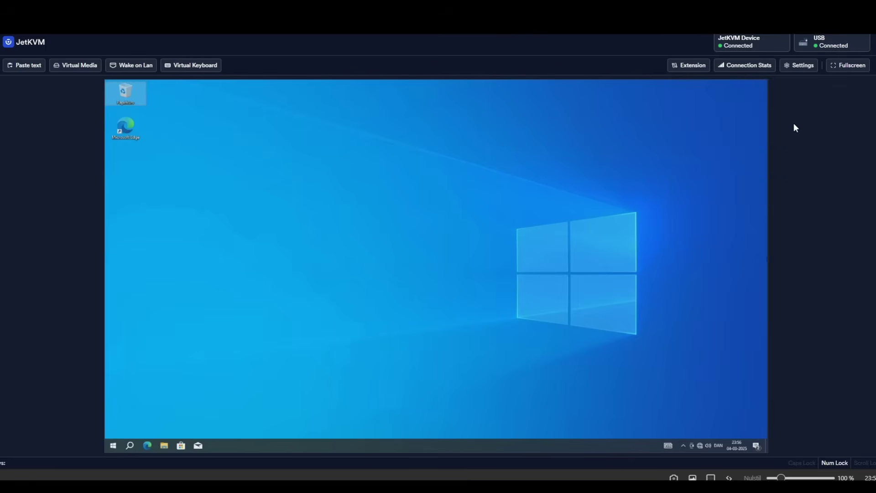
# View the Connection Stats graphs and the JetKVM settings, closing each again.
pyautogui.click(728, 66)
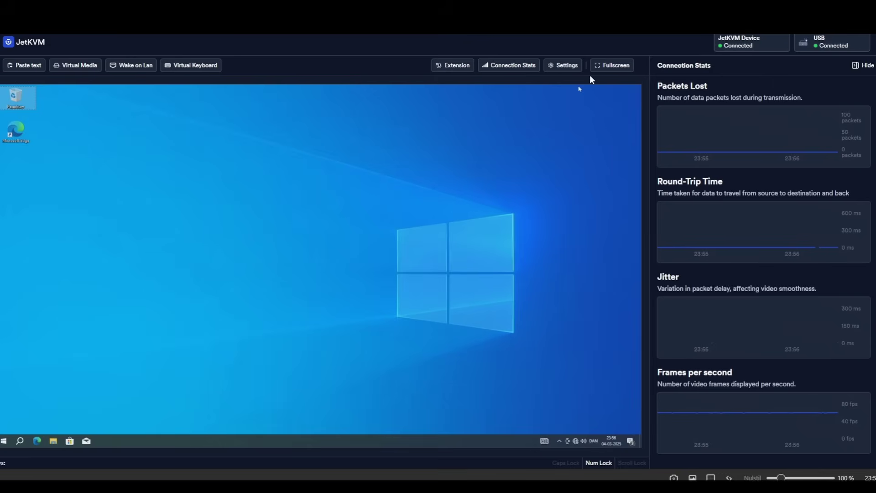
pyautogui.click(519, 68)
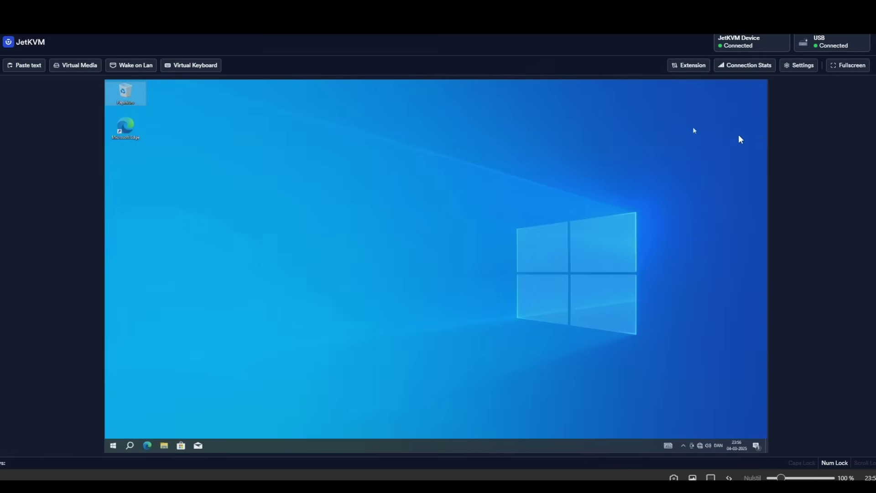
pyautogui.click(803, 66)
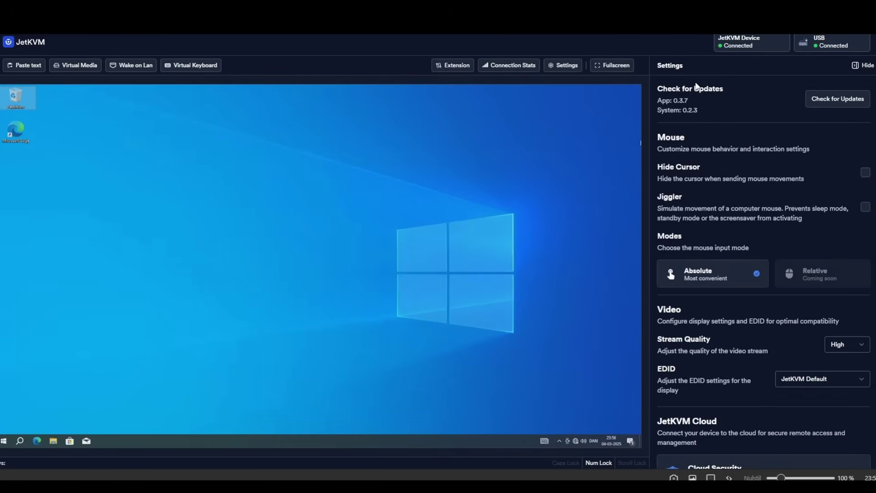
pyautogui.click(560, 65)
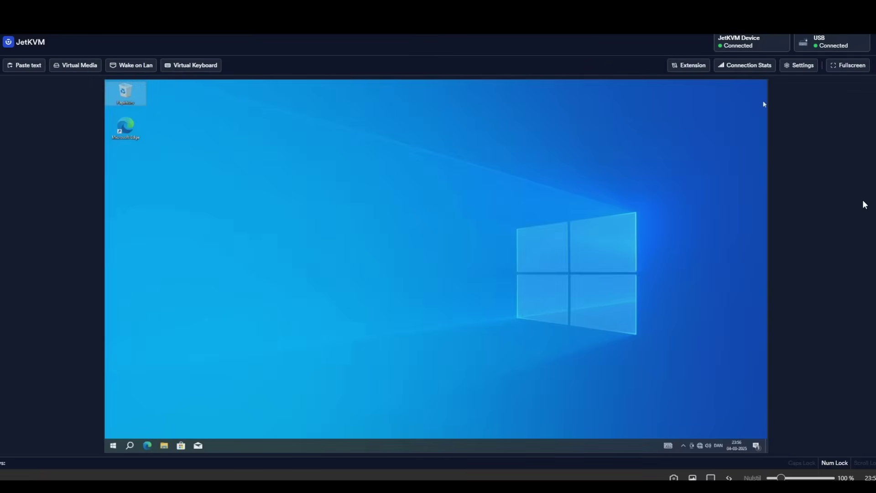
# View the remote desktop in fullscreen, then return to the normal view.
pyautogui.click(851, 66)
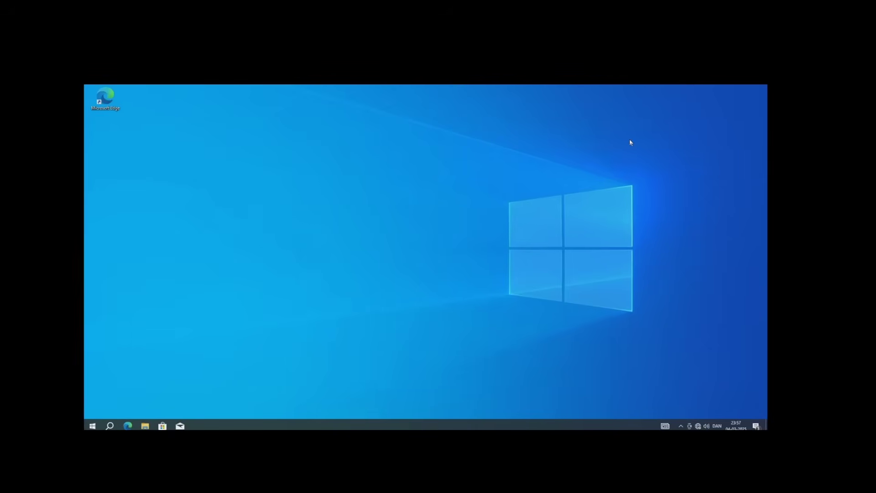
pyautogui.press('Escape')
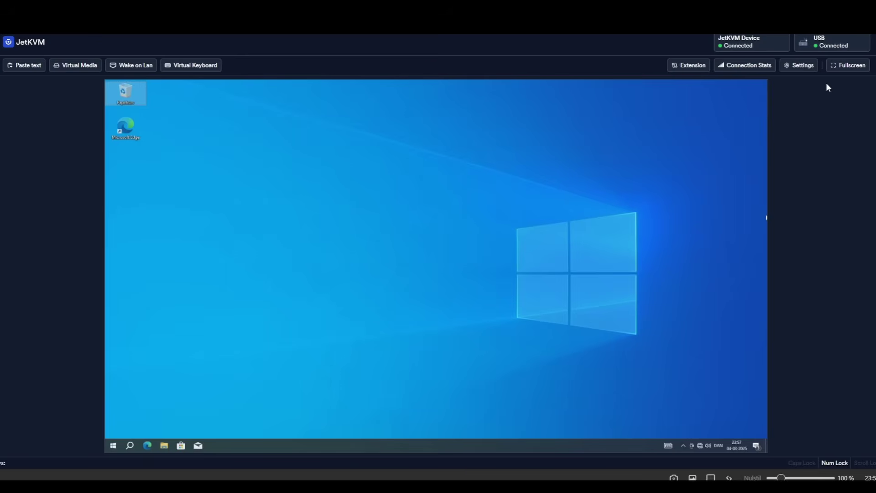
# Check for JetKVM updates from the settings and dismiss the update dialog.
pyautogui.click(798, 67)
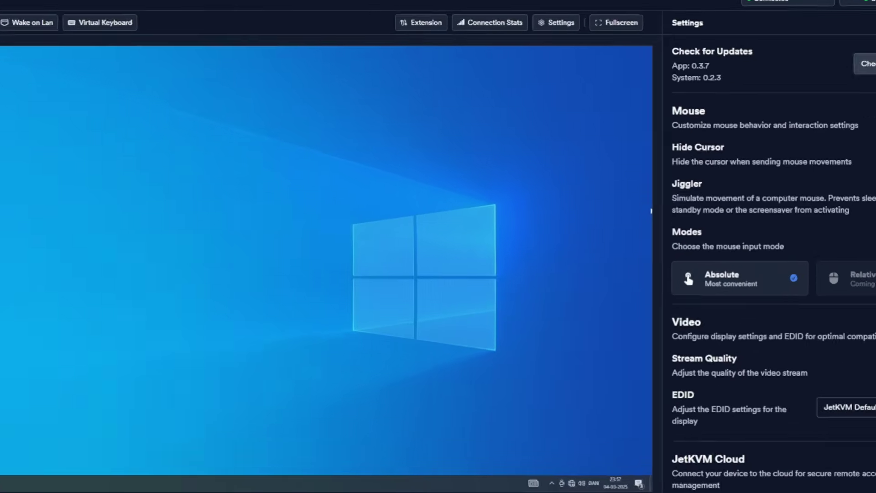
pyautogui.click(837, 99)
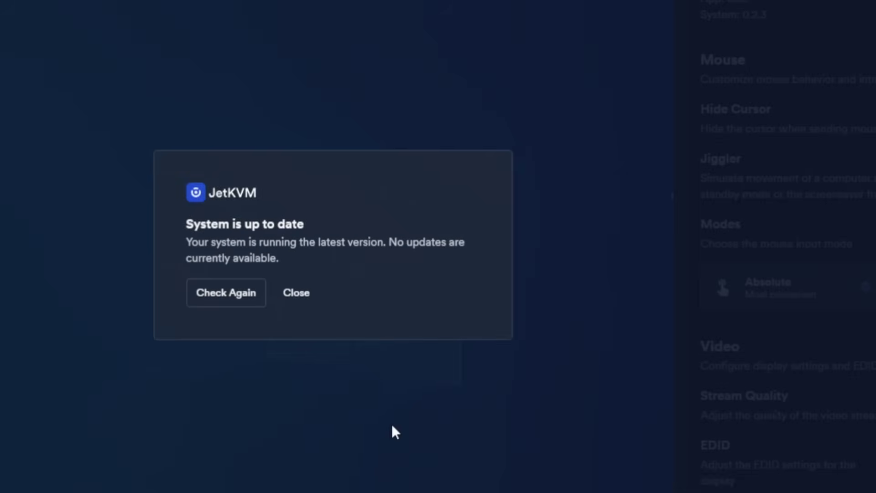
pyautogui.click(295, 297)
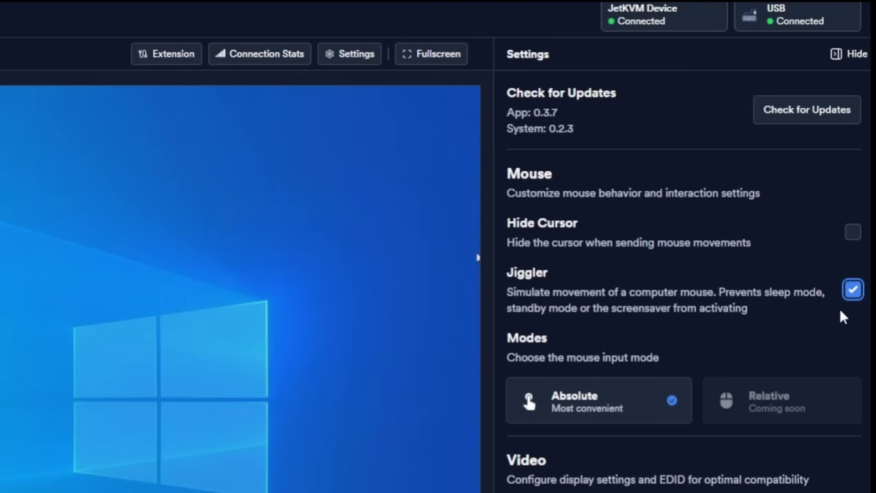
# Turn off the mouse Jiggler, and view the Stream Quality and EDID options without changing them.
pyautogui.click(851, 290)
pyautogui.scroll(-3, 696, 334)
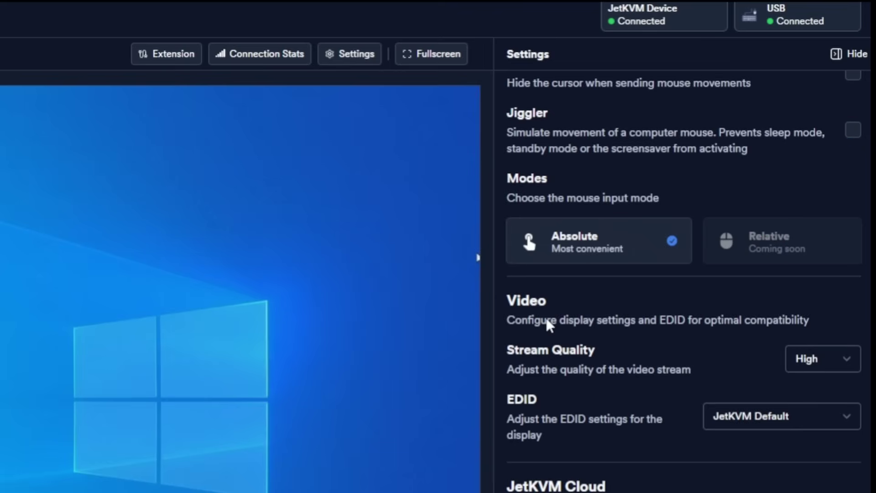
pyautogui.click(823, 364)
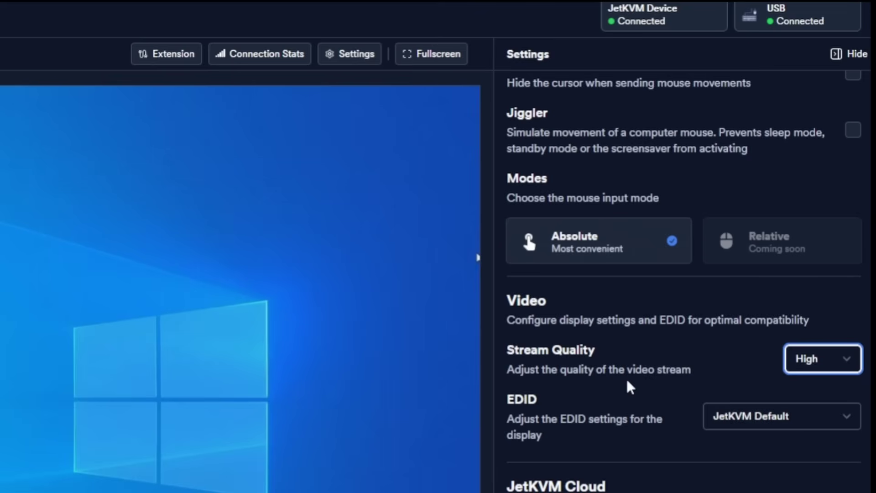
pyautogui.click(763, 419)
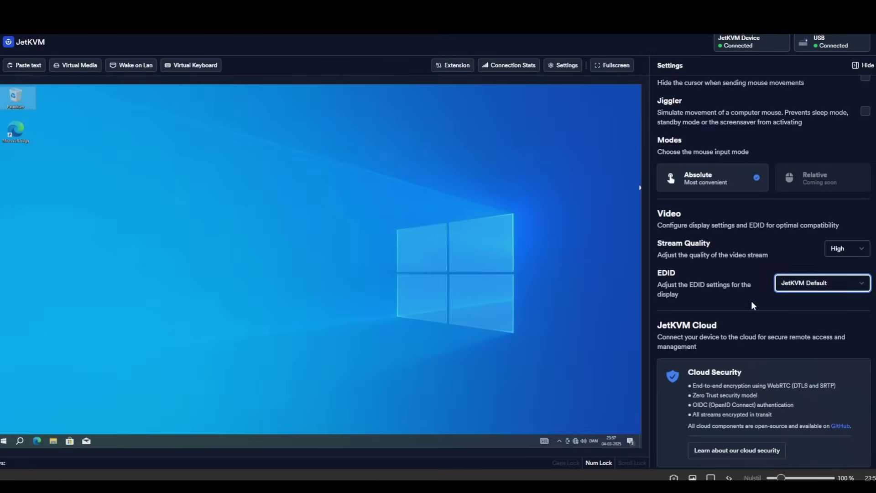
# Review the JetKVM Cloud, Local Access and Updates sections of the settings.
pyautogui.scroll(-2, 742, 299)
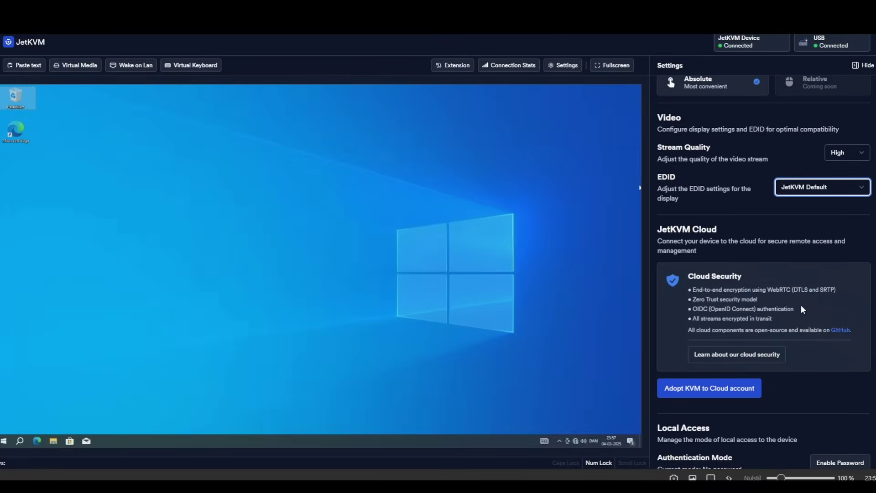
pyautogui.scroll(-1, 811, 329)
pyautogui.scroll(2, 779, 295)
pyautogui.scroll(-1, 779, 300)
pyautogui.scroll(-1, 779, 299)
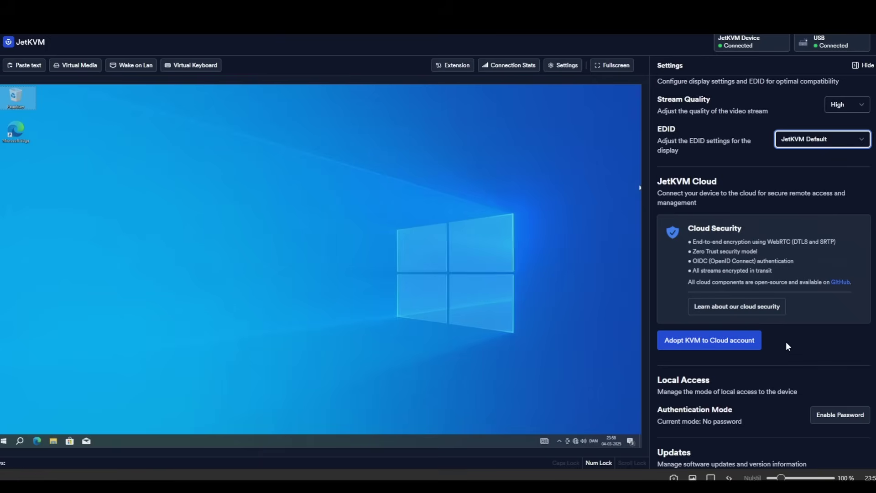
pyautogui.scroll(-1, 787, 343)
pyautogui.scroll(-1, 785, 347)
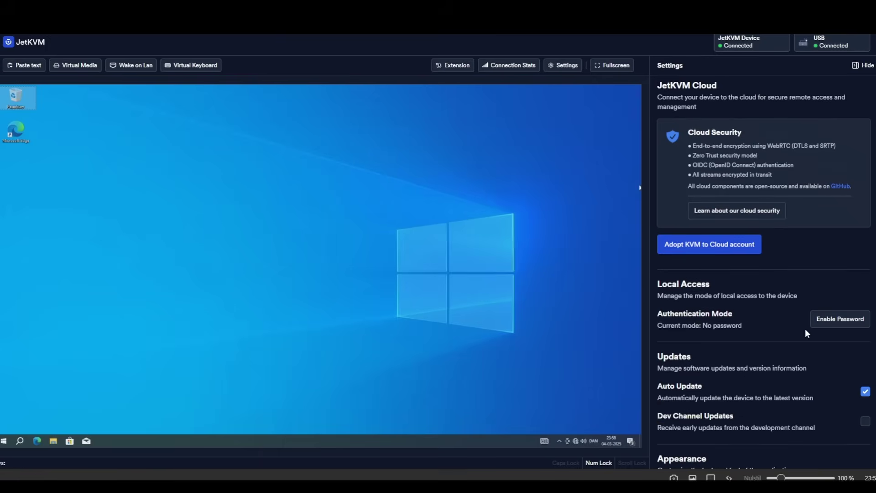
pyautogui.scroll(-2, 781, 351)
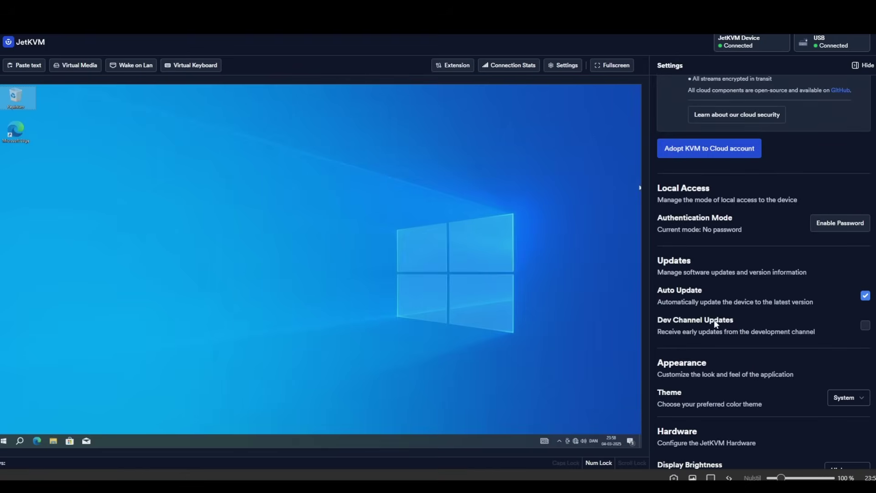
pyautogui.scroll(-2, 776, 338)
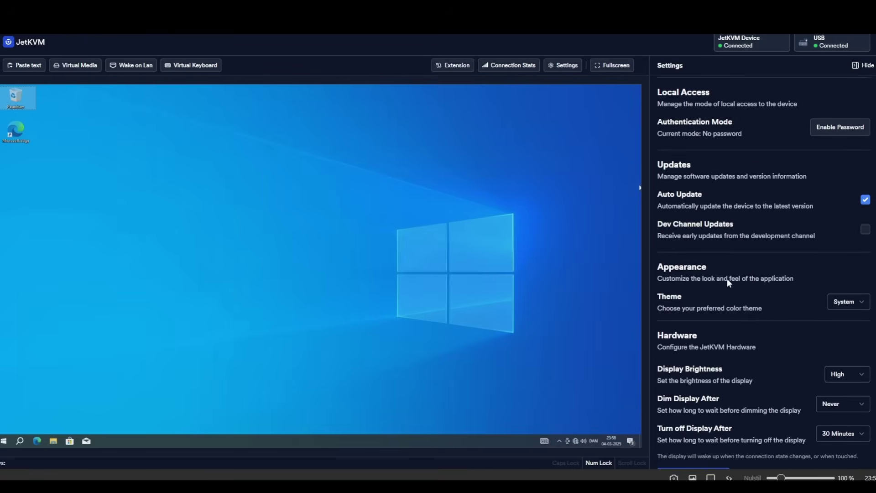
# Try the Light theme and set the interface theme to Dark.
pyautogui.click(852, 305)
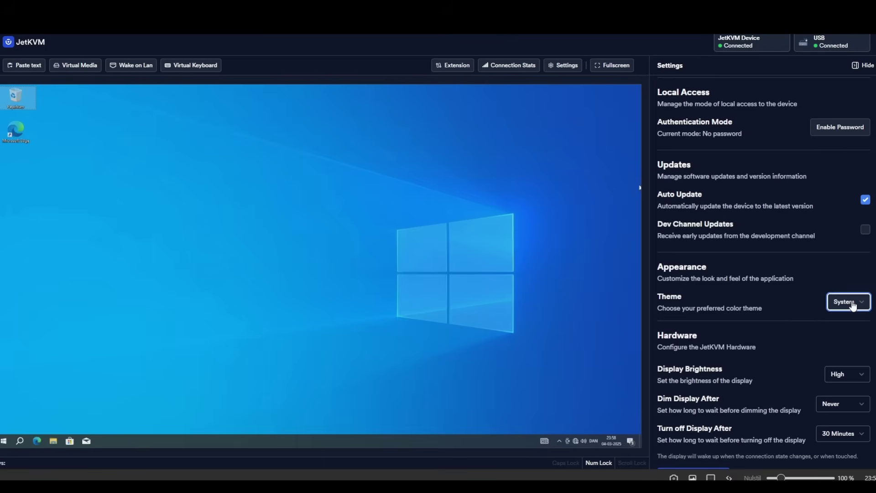
pyautogui.click(843, 328)
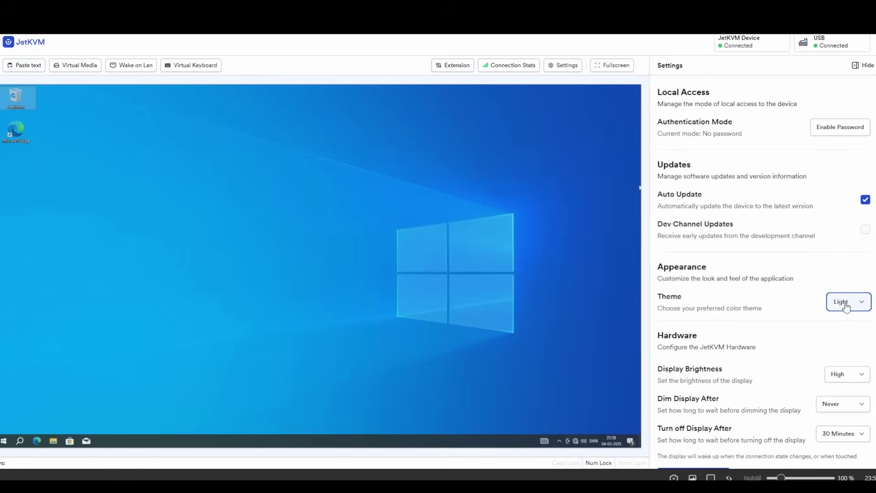
pyautogui.click(849, 336)
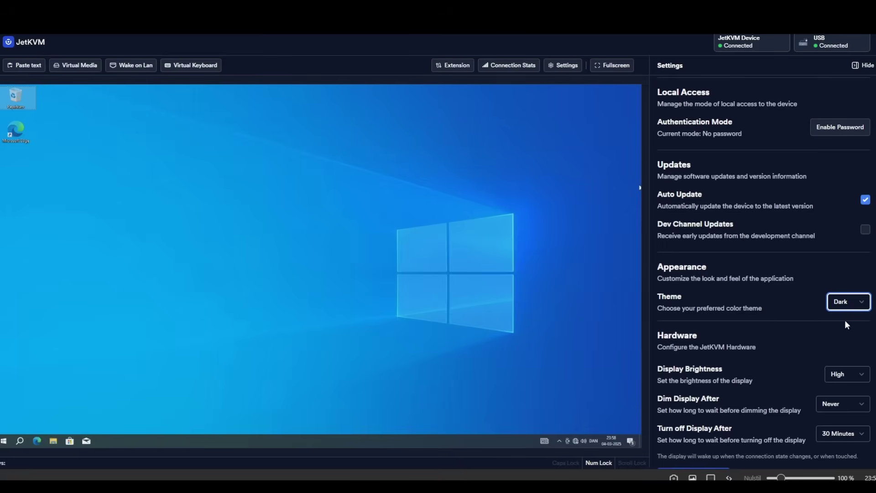
pyautogui.press('Tab')
# Try the Low and Off levels for the JetKVM's display brightness and return it to High.
pyautogui.scroll(-3, 715, 343)
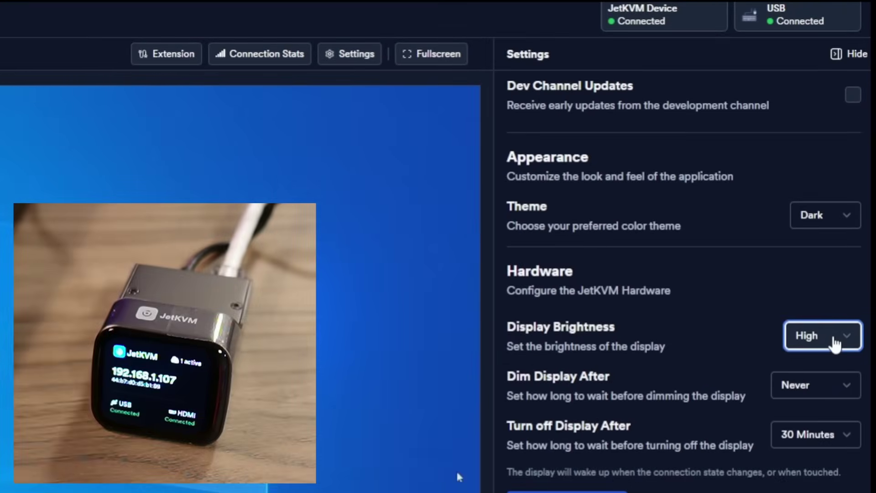
pyautogui.click(833, 338)
pyautogui.click(828, 381)
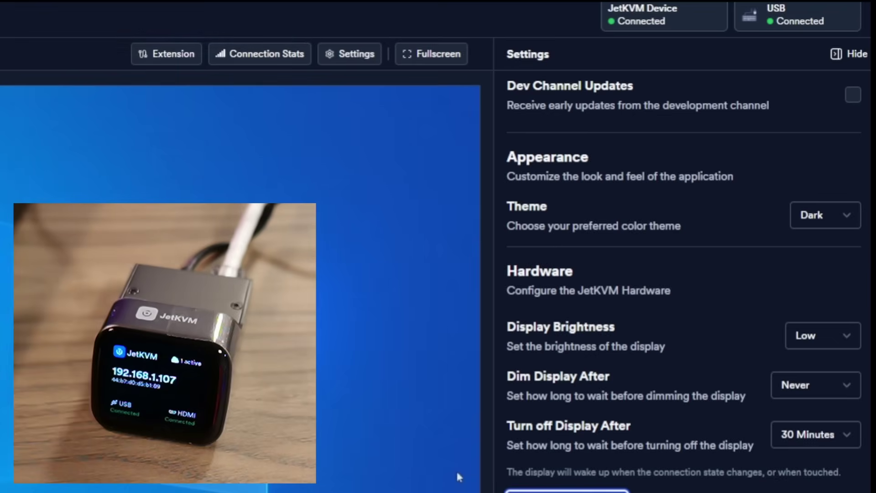
pyautogui.click(827, 343)
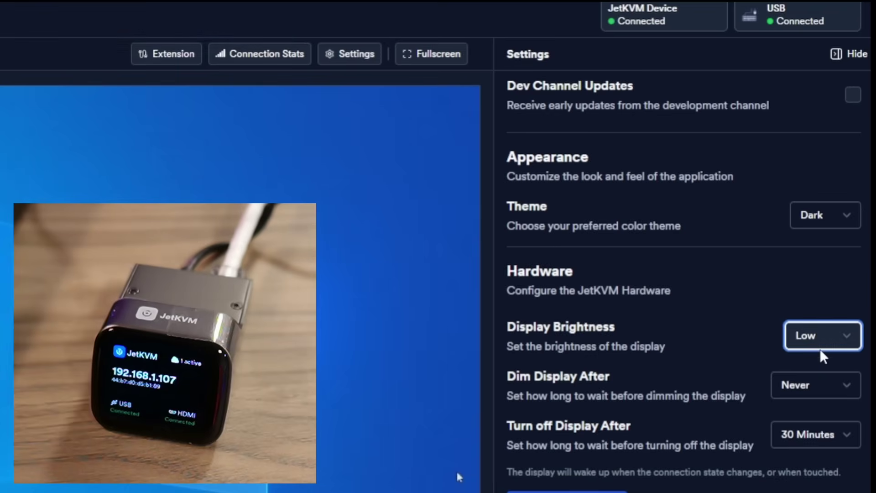
pyautogui.click(820, 365)
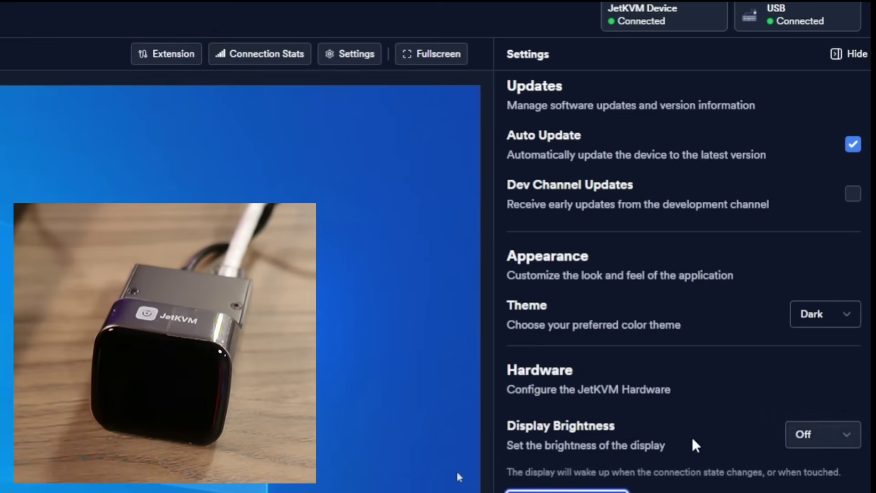
pyautogui.click(826, 442)
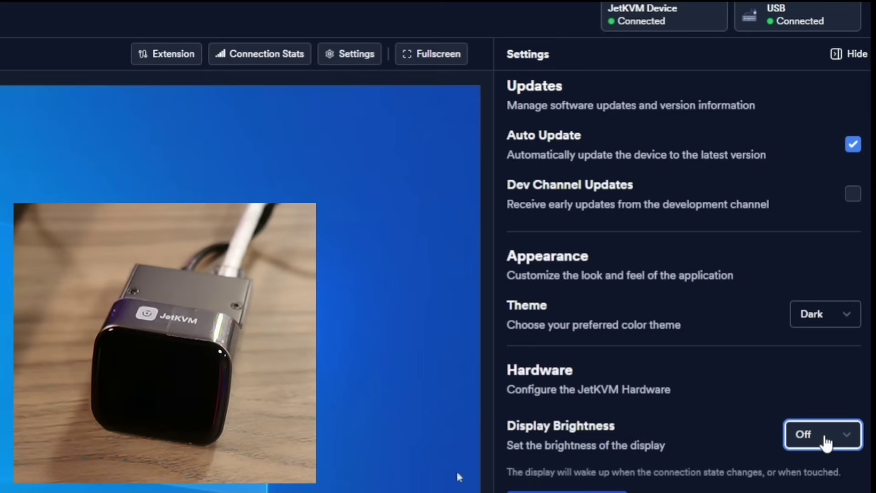
pyautogui.click(828, 476)
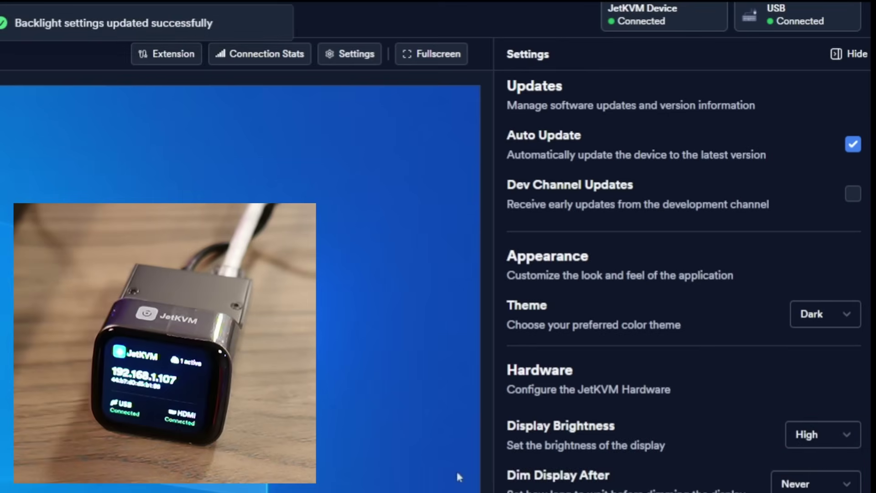
# View the Dim Display After and Turn off Display After options without changing them, look back over the settings and close them.
pyautogui.click(803, 483)
pyautogui.scroll(-2, 753, 411)
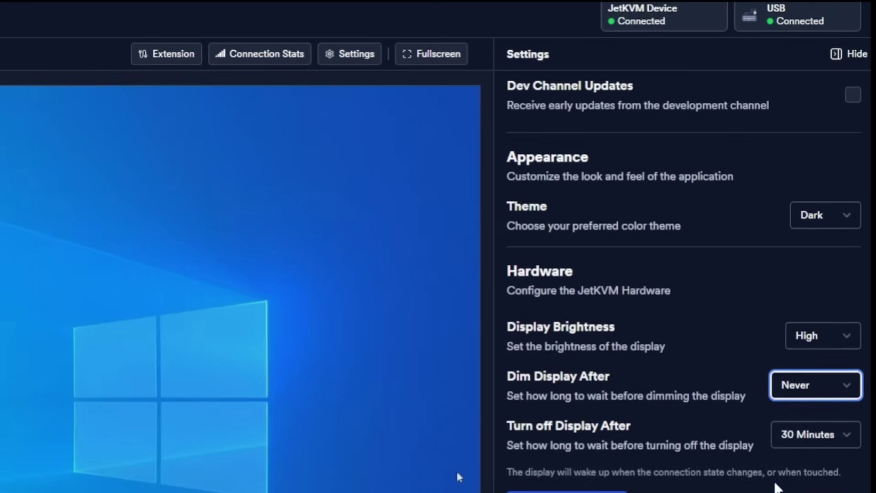
pyautogui.click(806, 436)
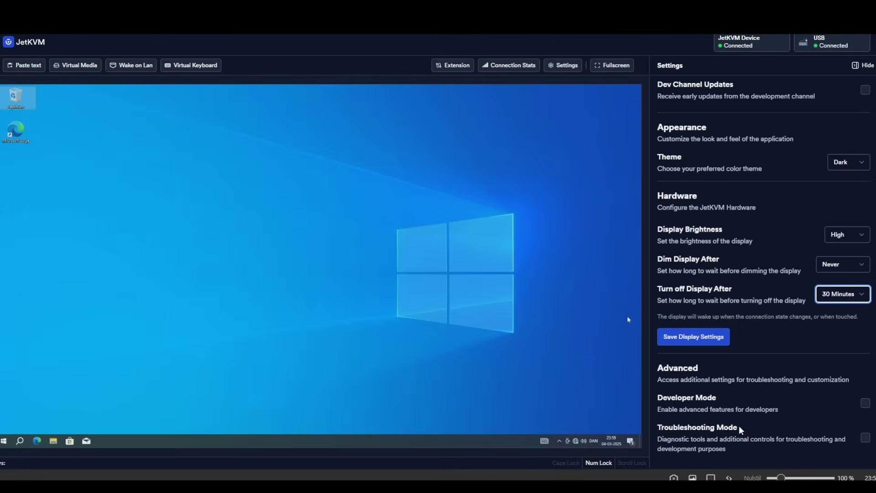
pyautogui.scroll(10, 768, 384)
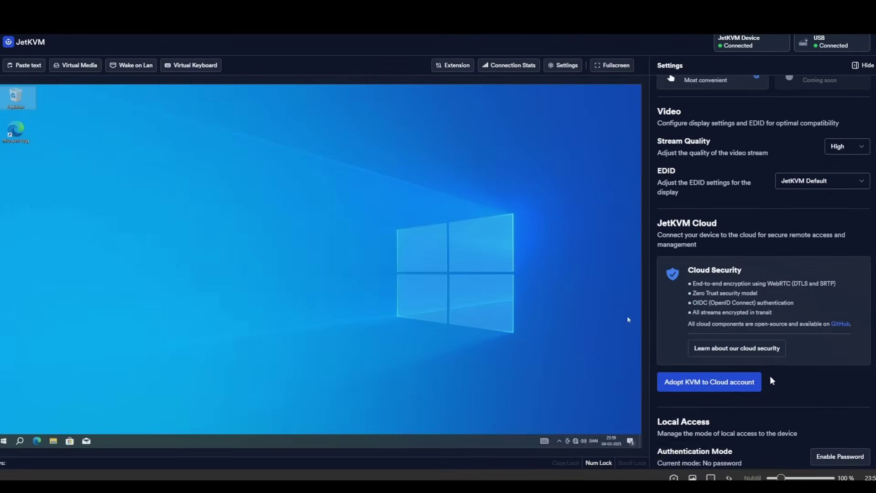
pyautogui.scroll(5, 771, 380)
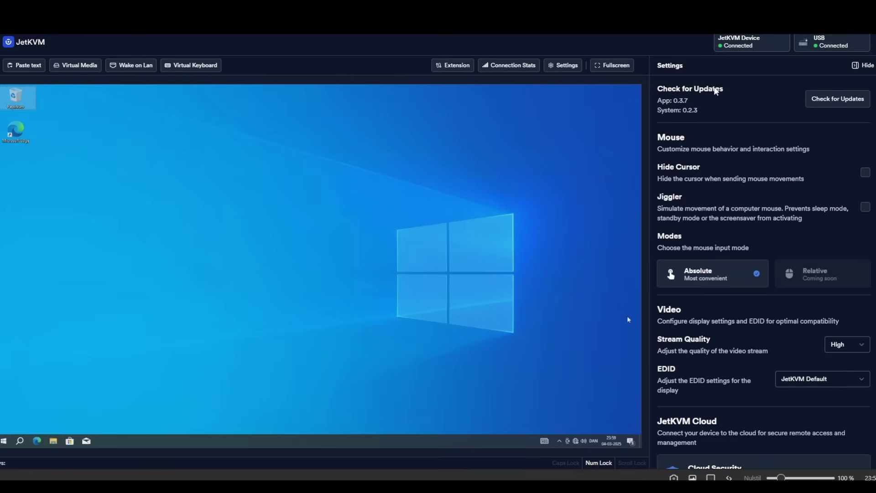
pyautogui.click(564, 66)
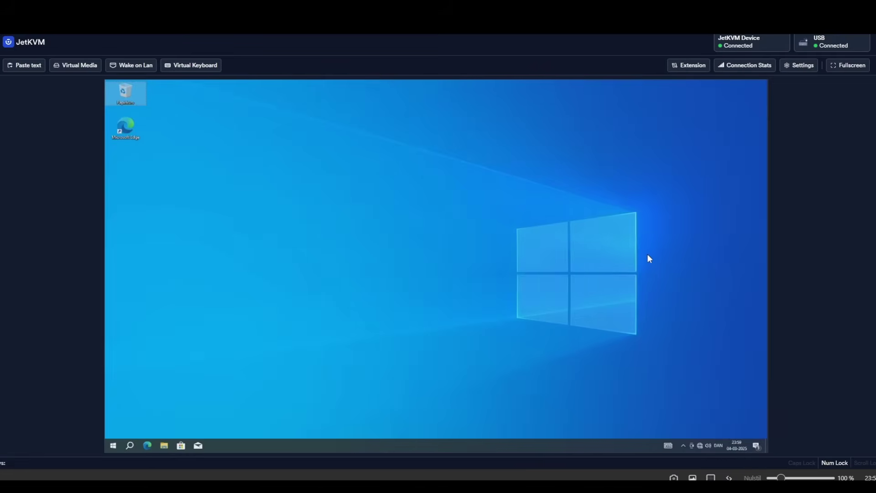
# Upload ventoy-1.0.96-livecd.iso to JetKVM storage as virtual media and mount it as CD/DVD.
pyautogui.click(501, 355)
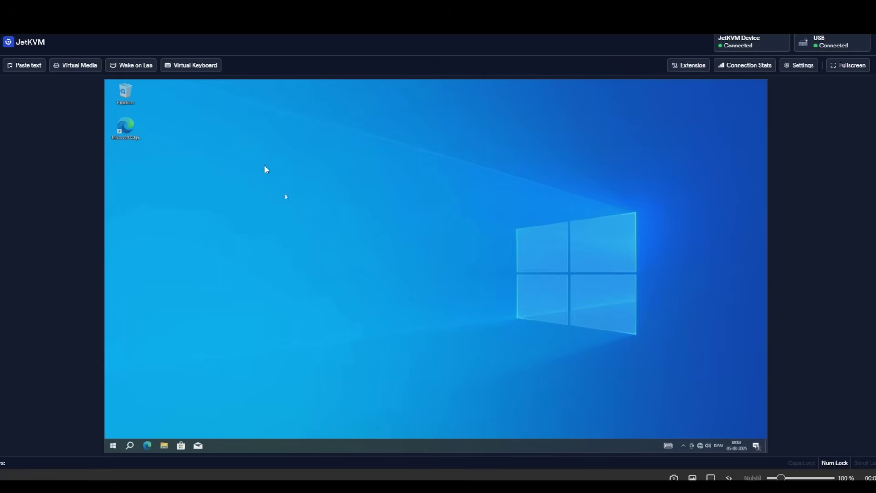
pyautogui.click(71, 66)
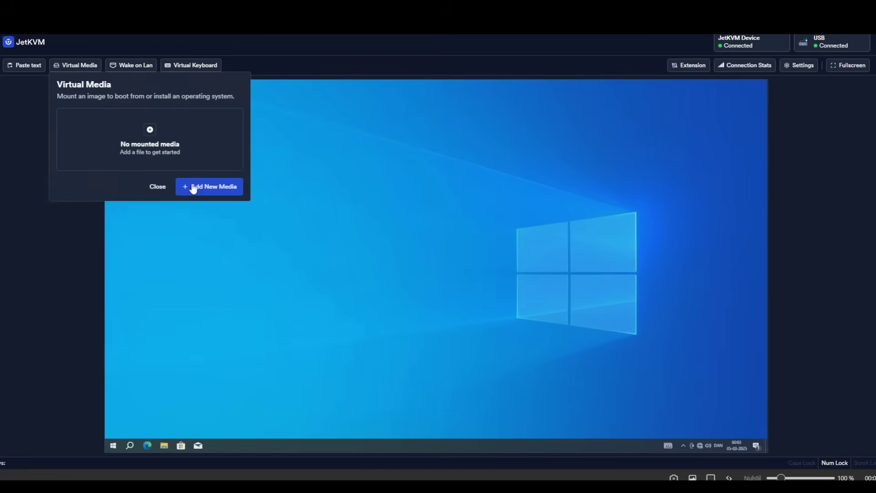
pyautogui.click(213, 187)
pyautogui.click(527, 258)
pyautogui.click(609, 314)
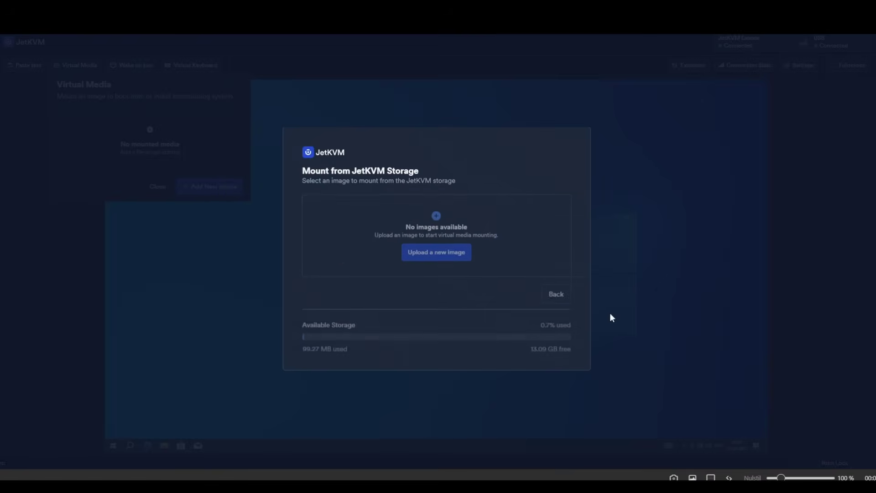
pyautogui.click(447, 255)
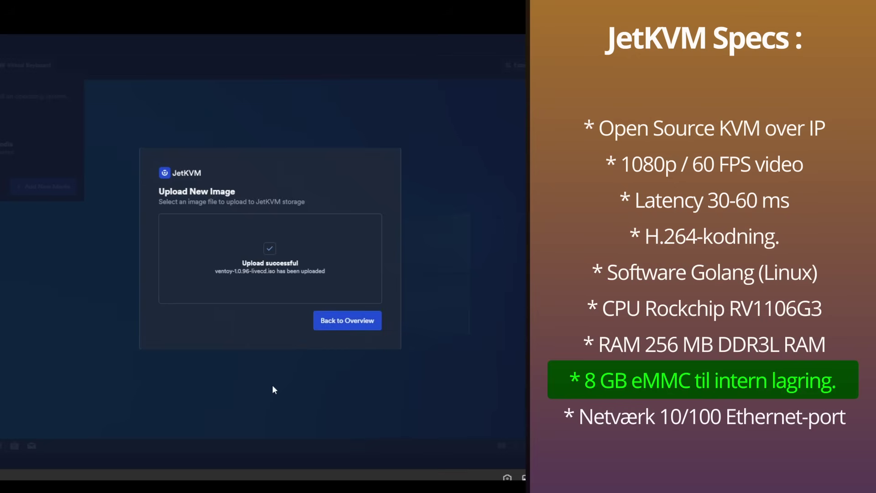
pyautogui.click(352, 327)
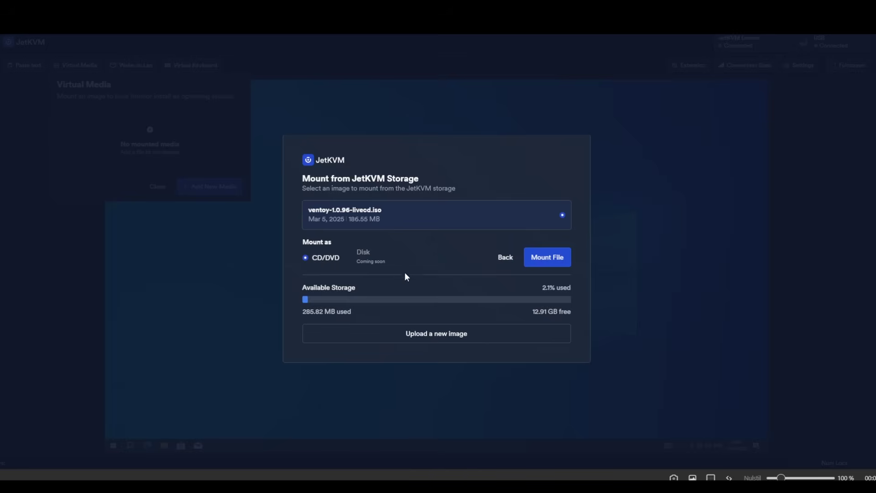
pyautogui.click(548, 258)
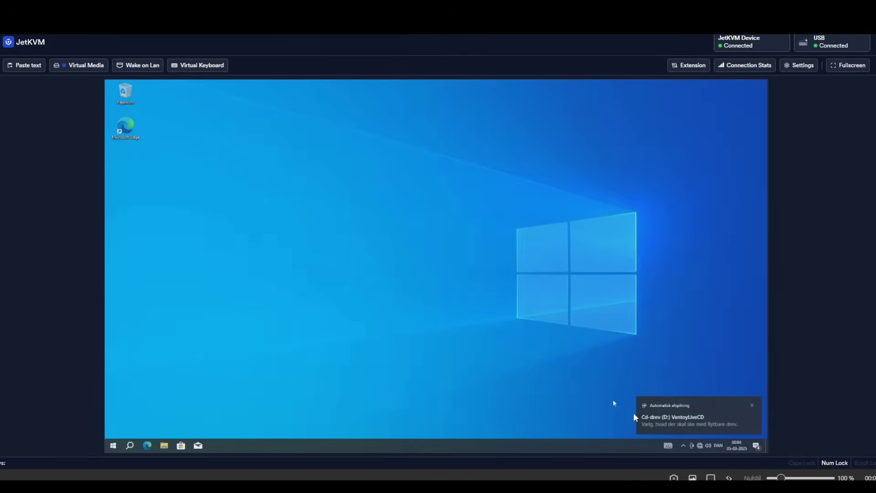
# Look at the mounted VentoyLiveCD drive (D:) in the remote computer's File Explorer and close the window.
pyautogui.click(164, 445)
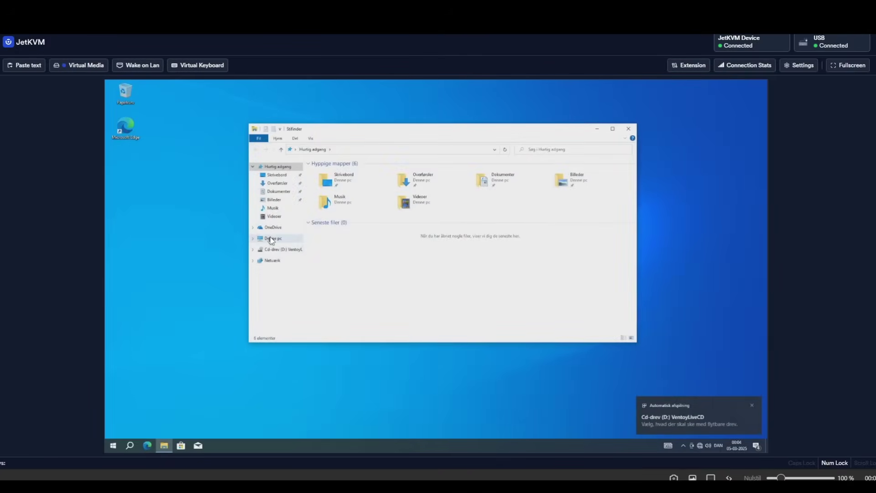
pyautogui.click(271, 239)
pyautogui.doubleClick(435, 248)
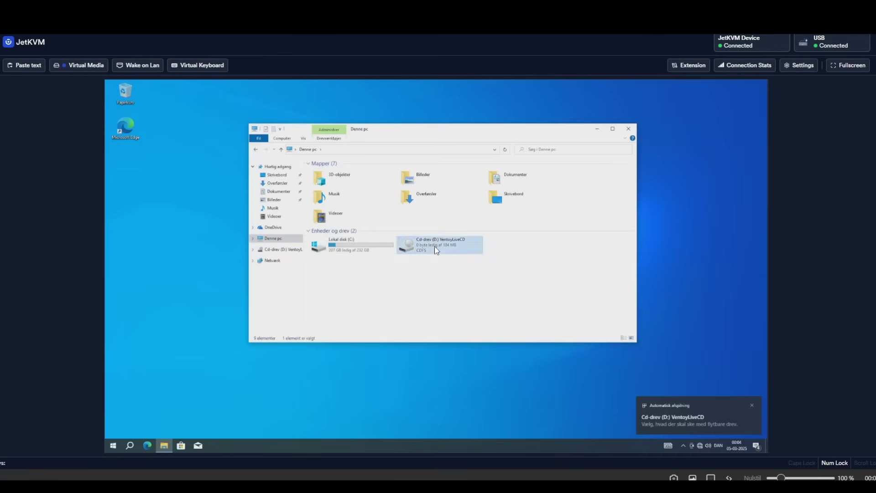
pyautogui.click(628, 129)
# Search the remote computer for "boot", open its advanced startup settings and restart it into the advanced startup options.
pyautogui.click(113, 446)
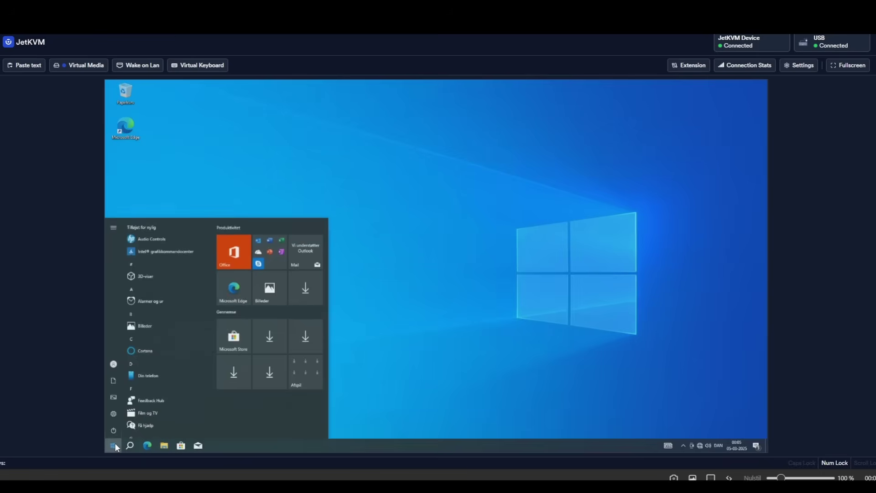
pyautogui.write('boot')
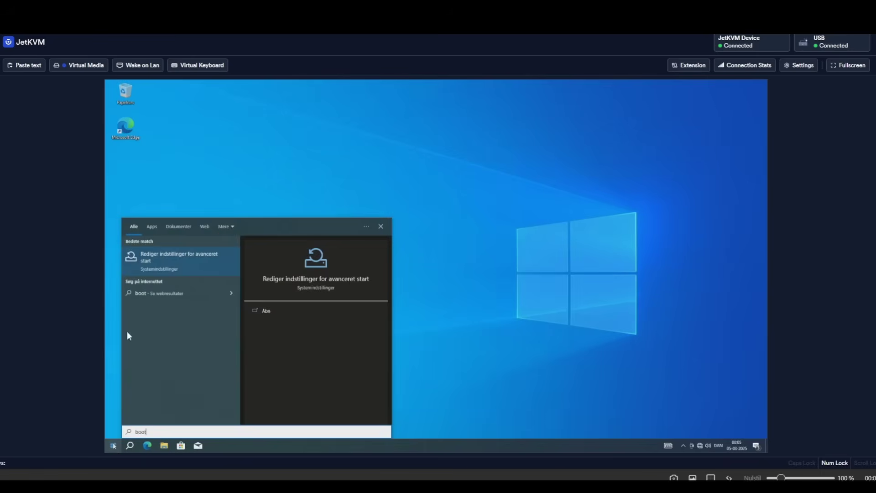
pyautogui.click(172, 258)
pyautogui.click(287, 259)
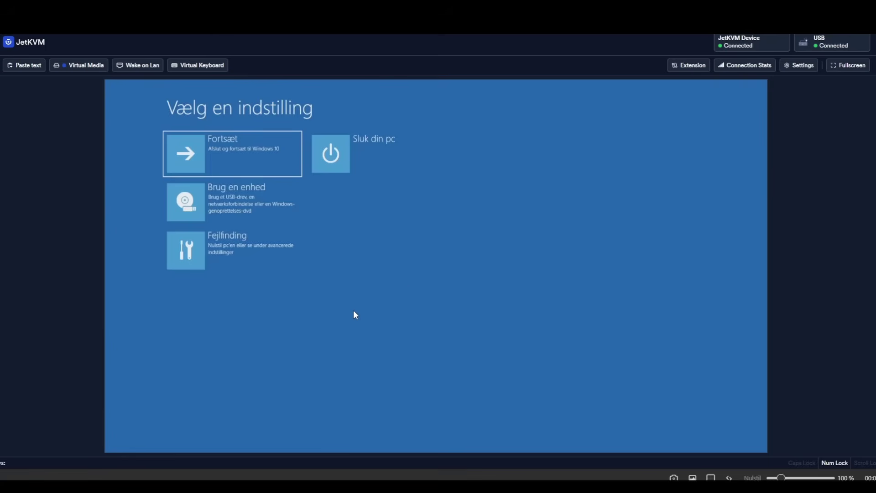
# Try to boot the remote computer into Bios Setup and 3rd Party Option ROM Management from the "Brug en enhed" choices.
pyautogui.click(239, 200)
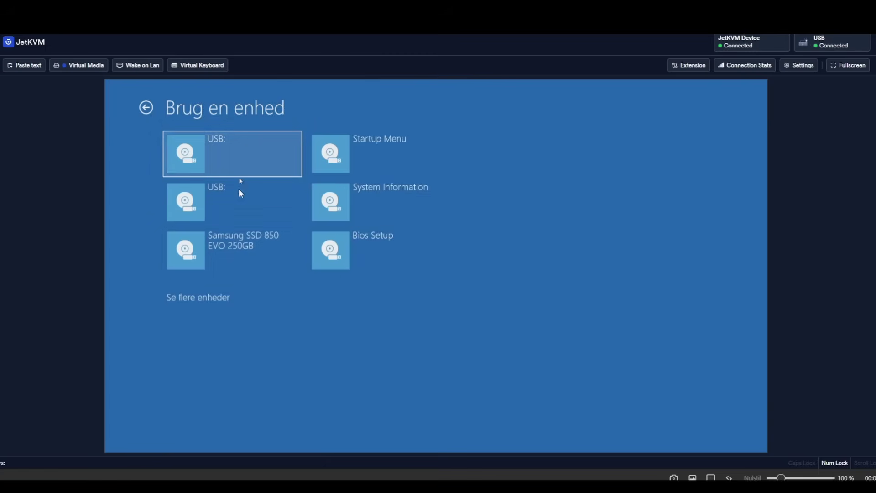
pyautogui.click(344, 249)
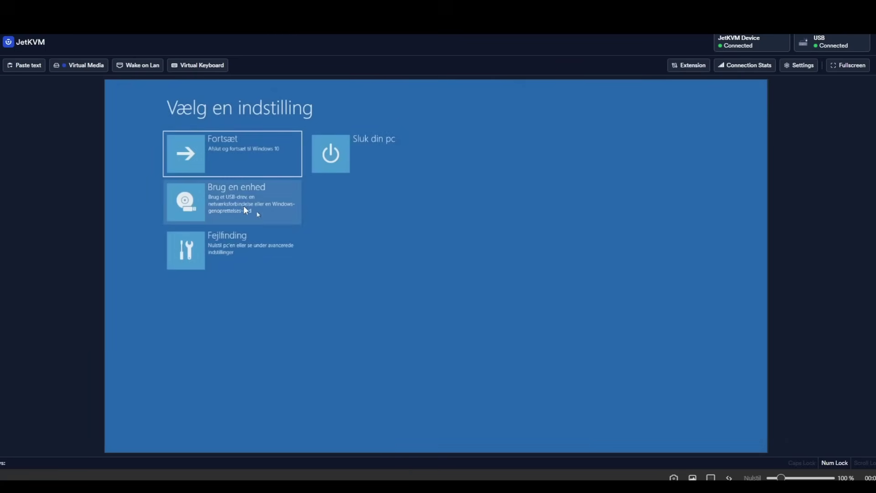
pyautogui.click(233, 201)
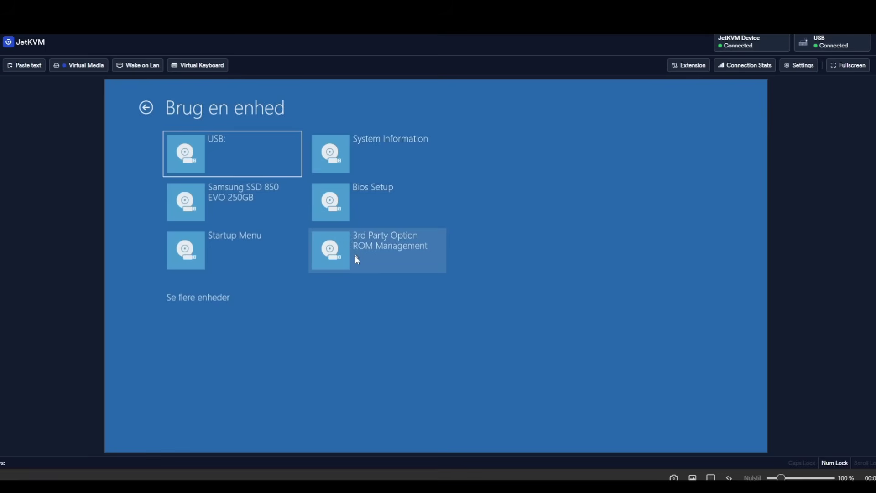
pyautogui.click(388, 250)
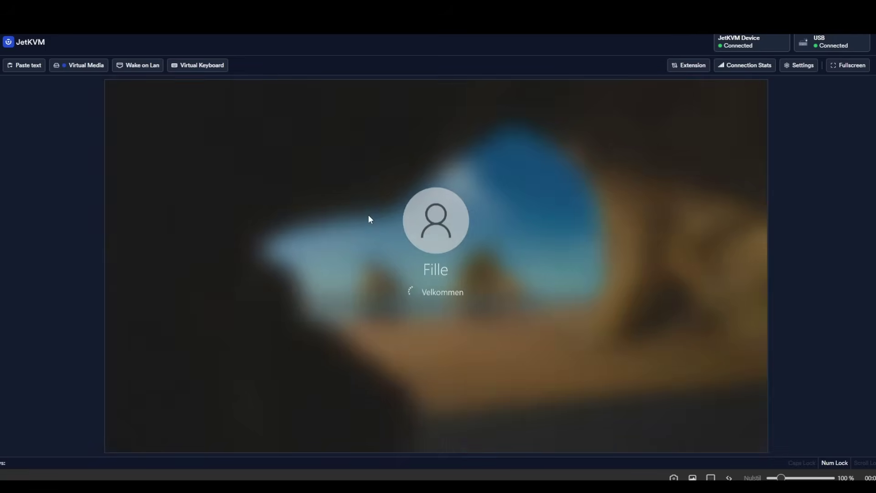
# Try to interrupt the remote HP computer's boot to enter its Startup Menu or BIOS setup.
pyautogui.press('Escape')
pyautogui.press('F10')
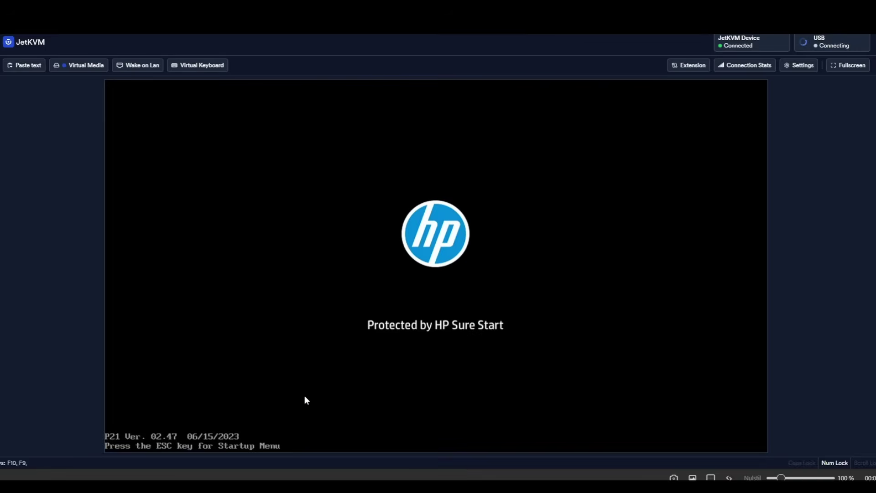
pyautogui.press('F10')
pyautogui.press('Escape')
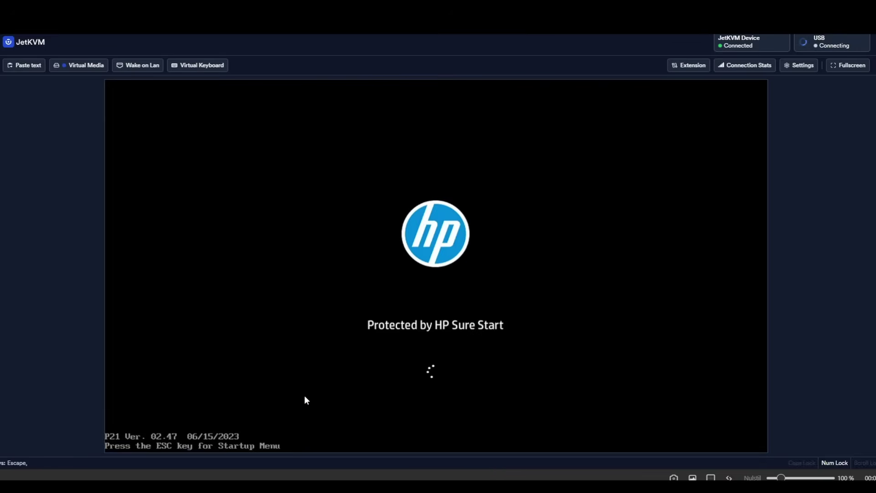